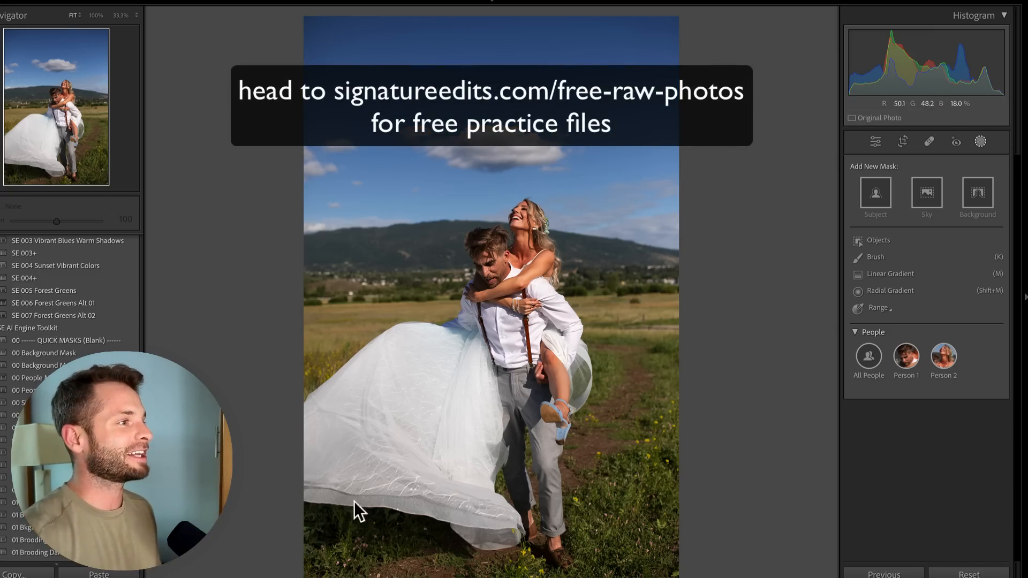
Create a new Select Sky mask on the wedding photo
key("k")
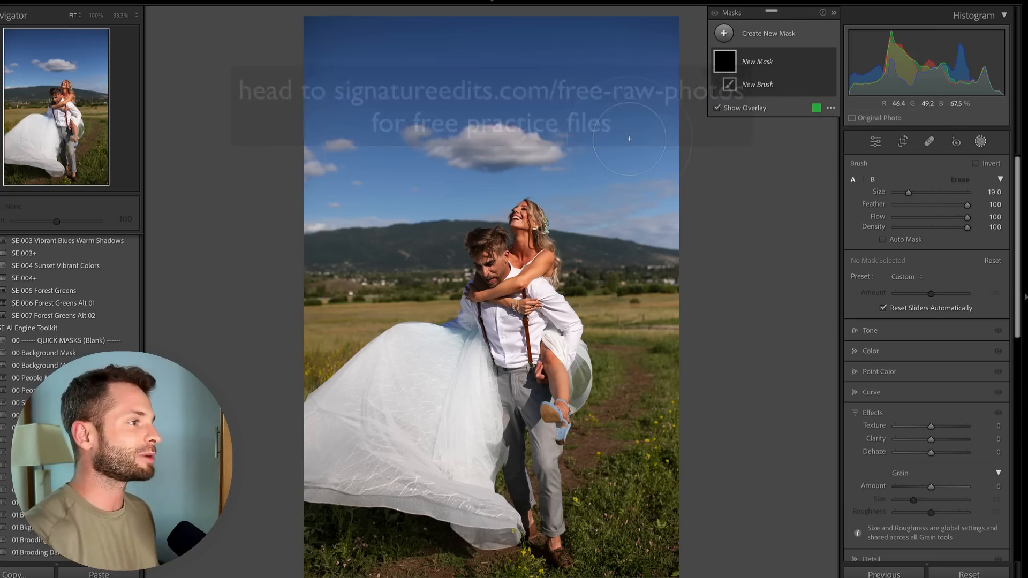
left_click(777, 36)
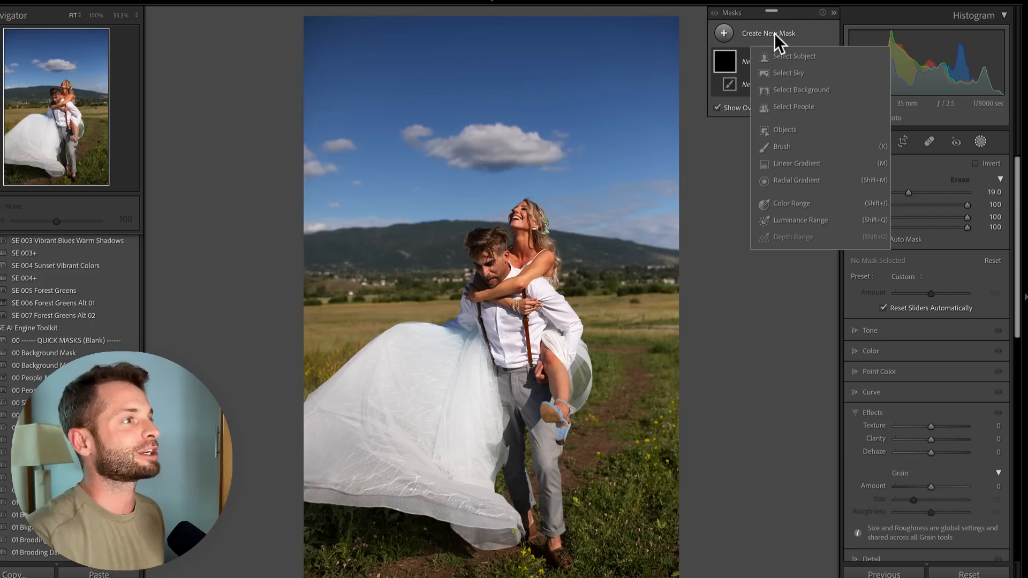
left_click(783, 71)
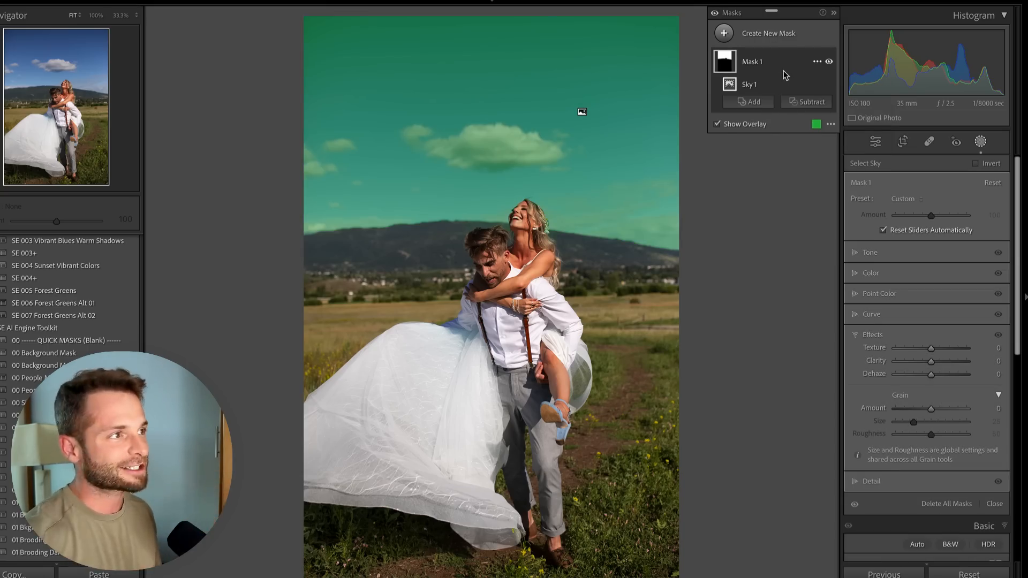
Zoom to 300% on the bride's face and toggle the sky mask's visibility to inspect its edges around her hair
left_click(137, 14)
left_click(135, 135)
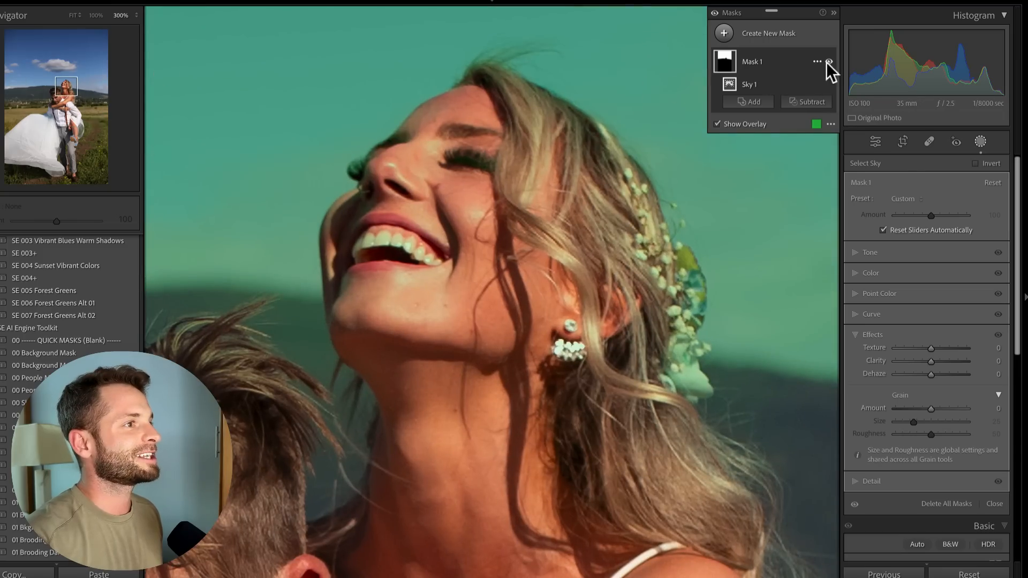
left_click(829, 61)
left_click(829, 61)
left_click(829, 61)
left_click(828, 61)
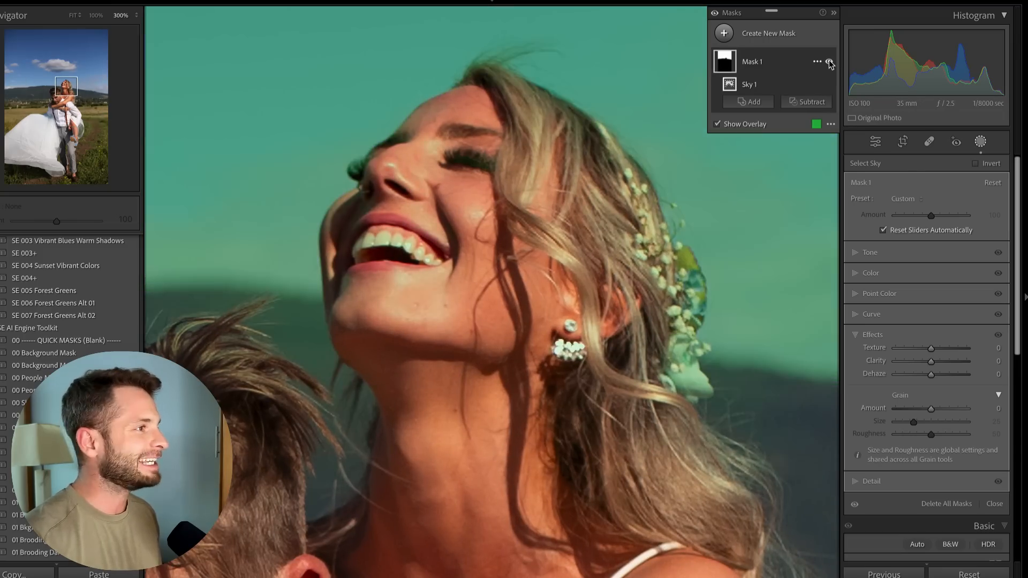
left_click(828, 62)
left_click(829, 61)
left_click(828, 62)
left_click(829, 62)
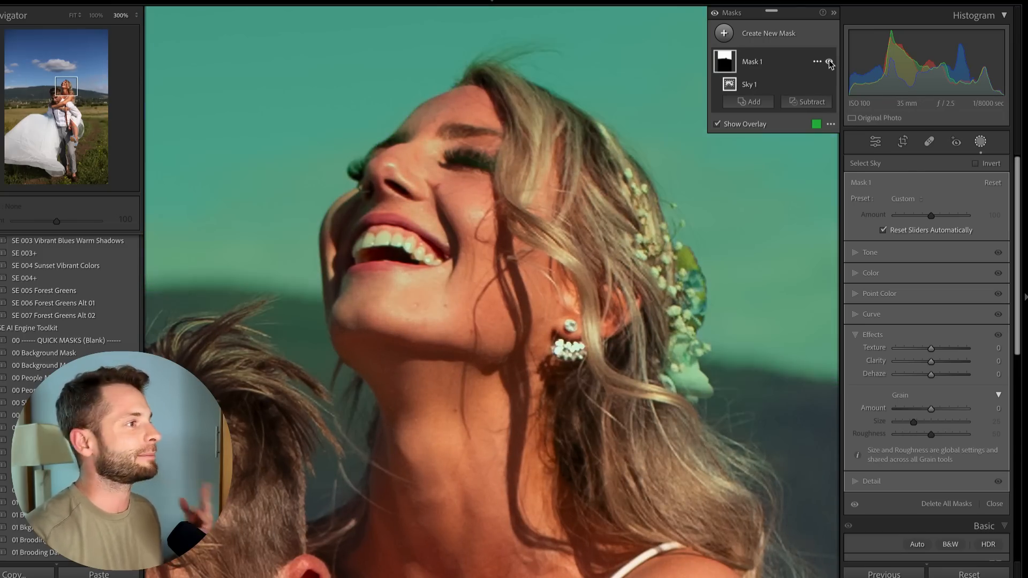
left_click(828, 61)
left_click(829, 61)
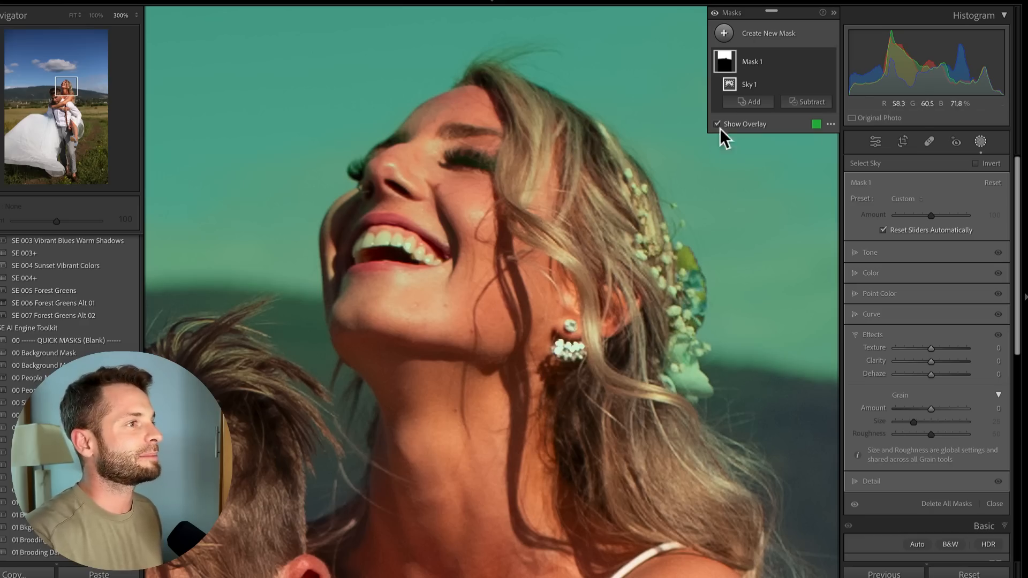
left_click(829, 61)
left_click(828, 61)
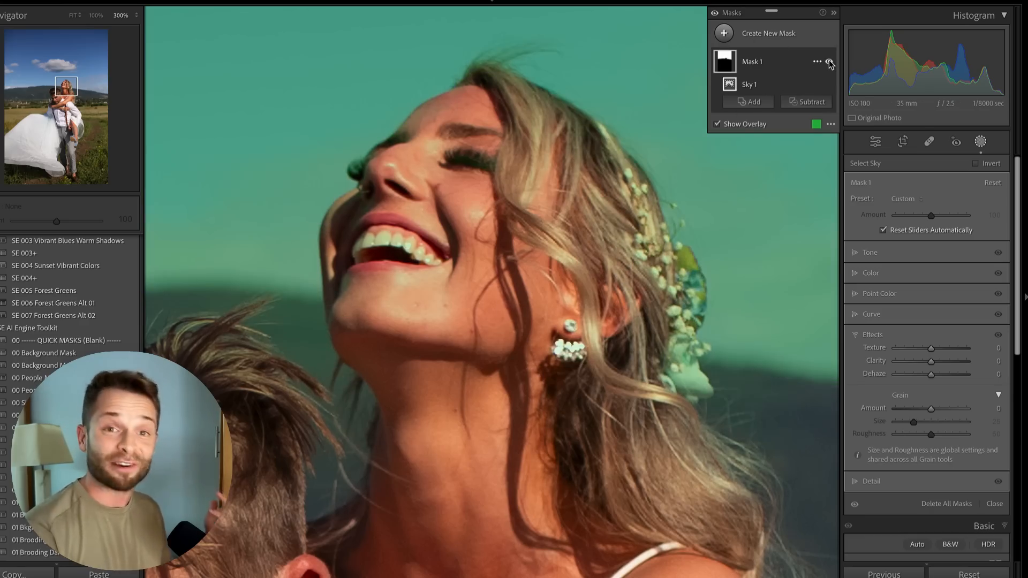
Subtract a second Select Sky from the mask and invert that subtracted sky component
left_click(806, 104)
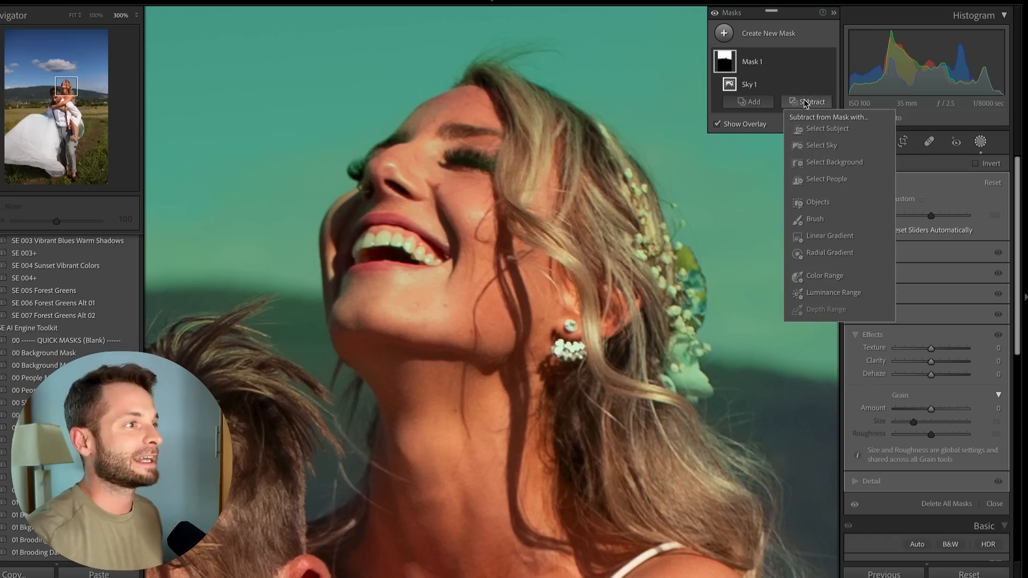
left_click(822, 147)
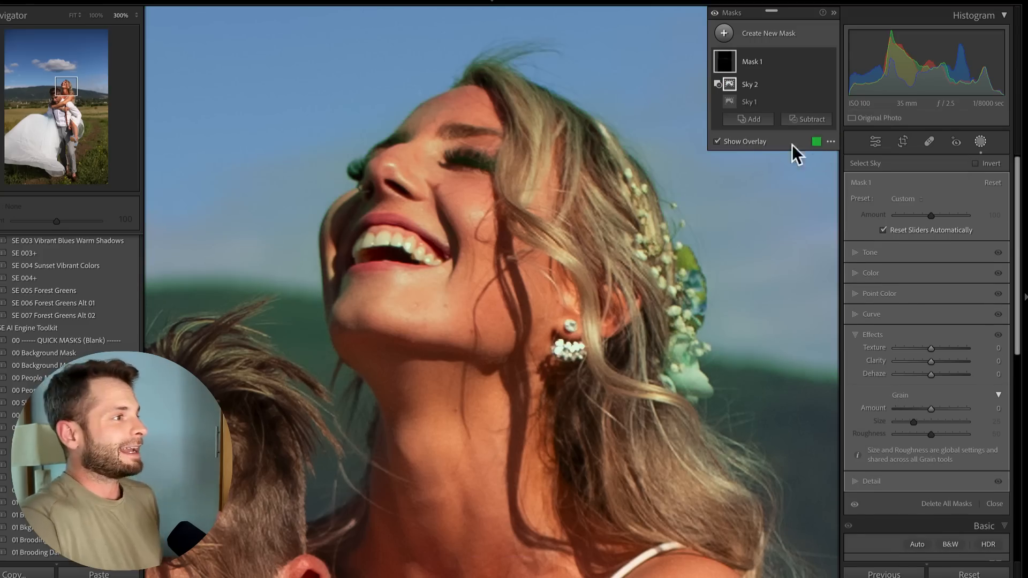
mouse_move(57, 86)
left_mouse_down()
mouse_move(42, 89)
mouse_move(75, 90)
mouse_move(65, 89)
left_mouse_up()
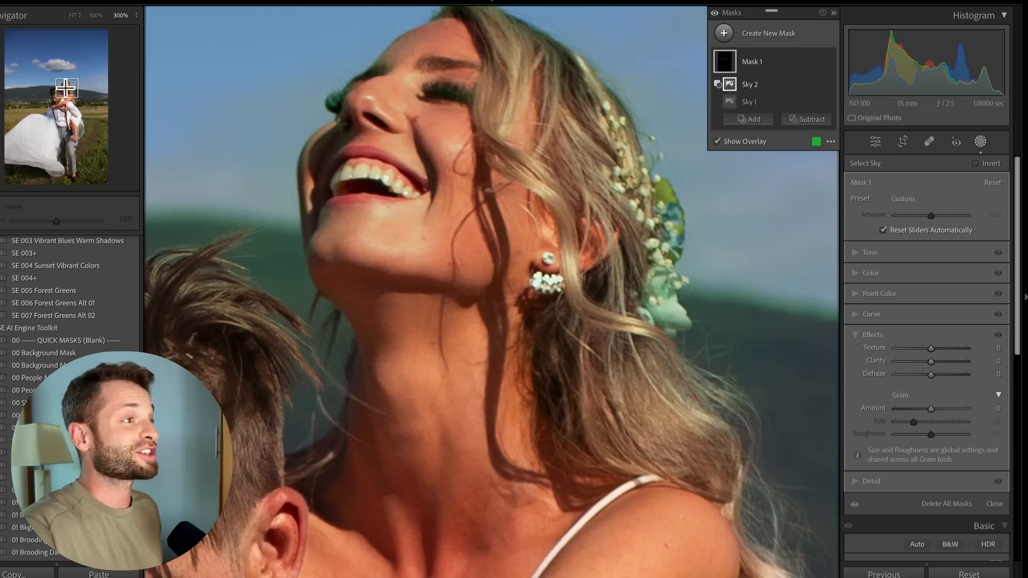
left_click(816, 84)
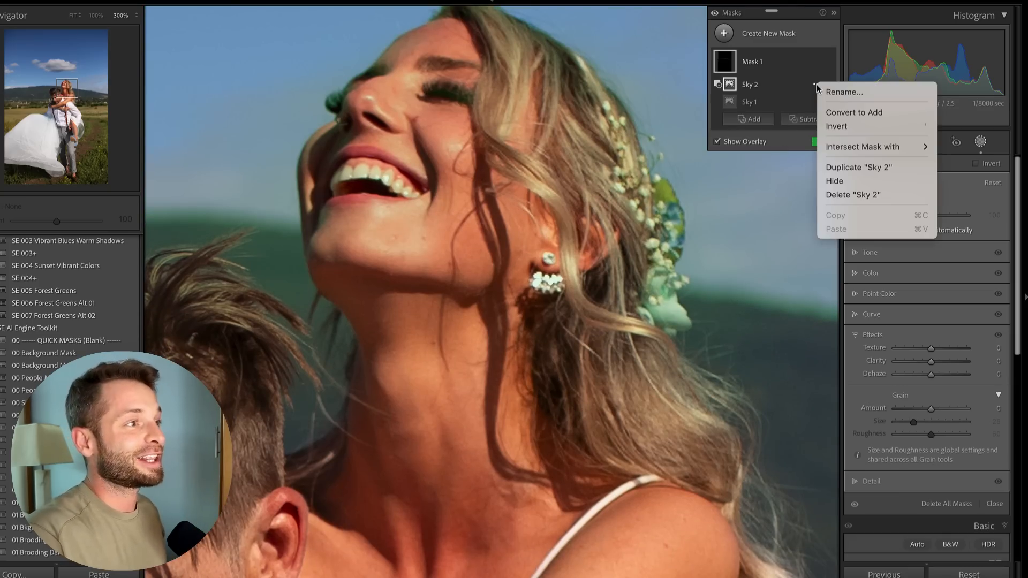
left_click(834, 127)
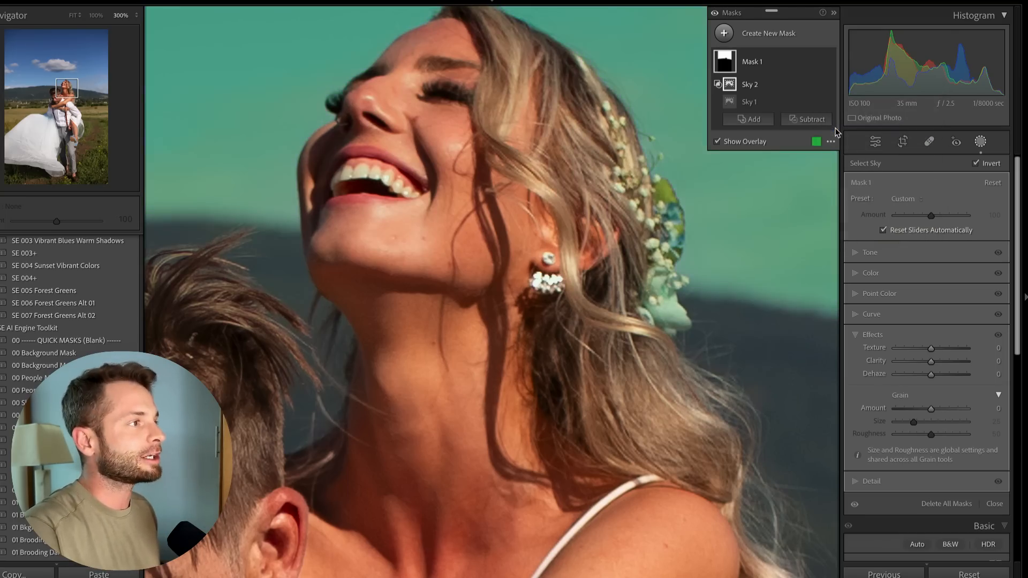
Pan across the bride's hair and toggle the inverted subtraction's visibility to compare the mask edges
left_click_drag(74, 86, 65, 86)
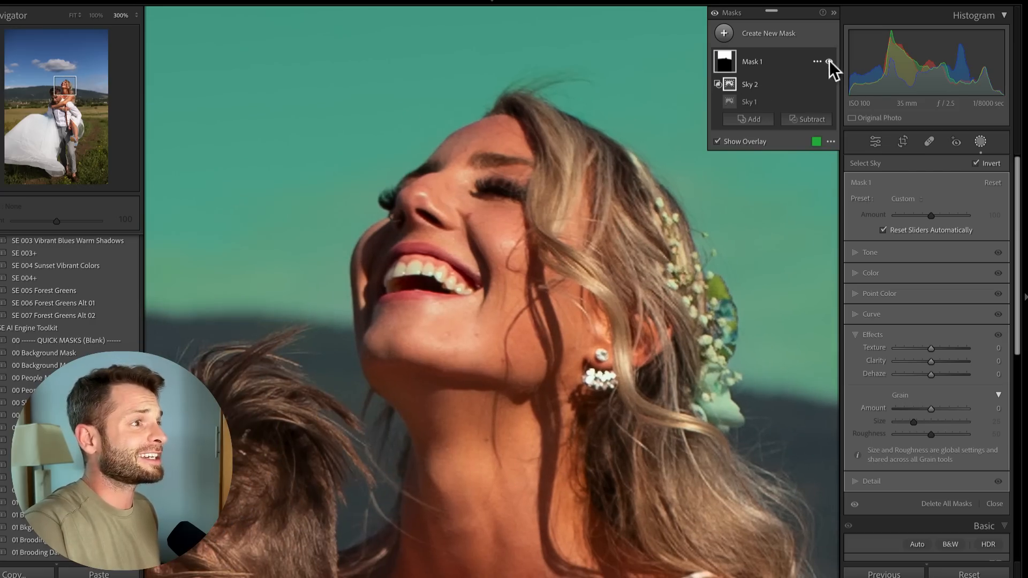
left_click(829, 85)
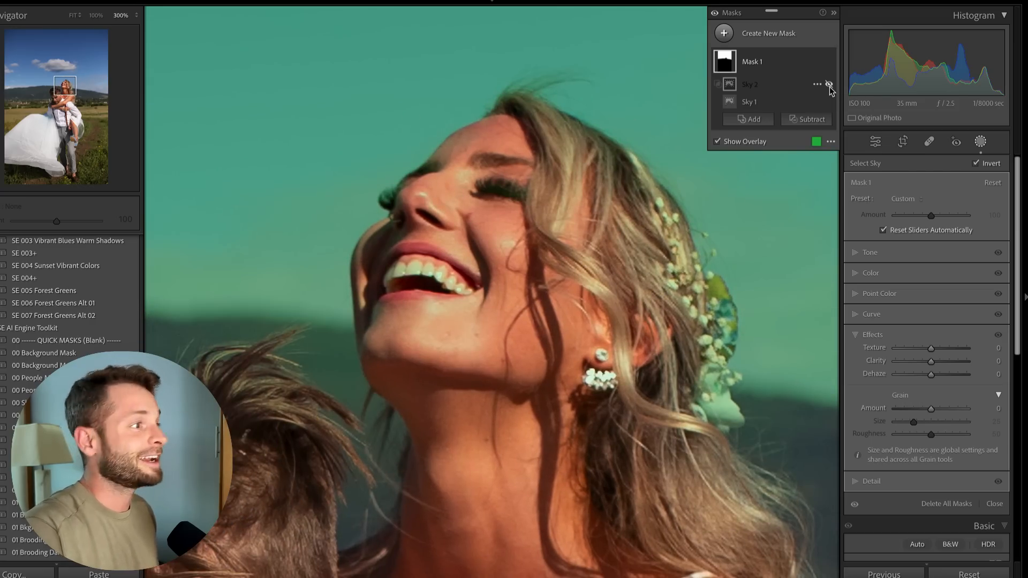
left_click(829, 85)
left_click(829, 85)
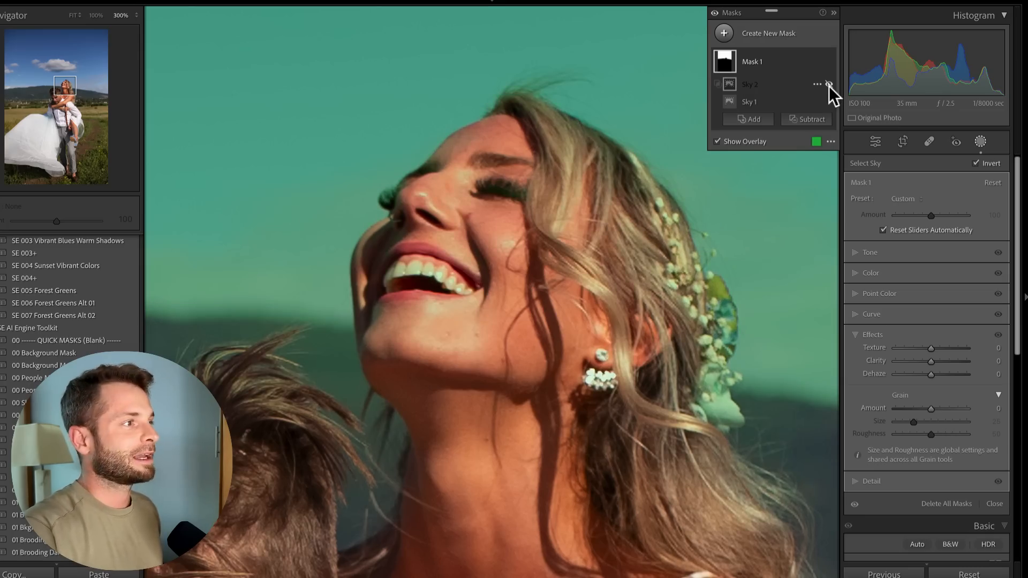
left_click(829, 85)
left_click(829, 85)
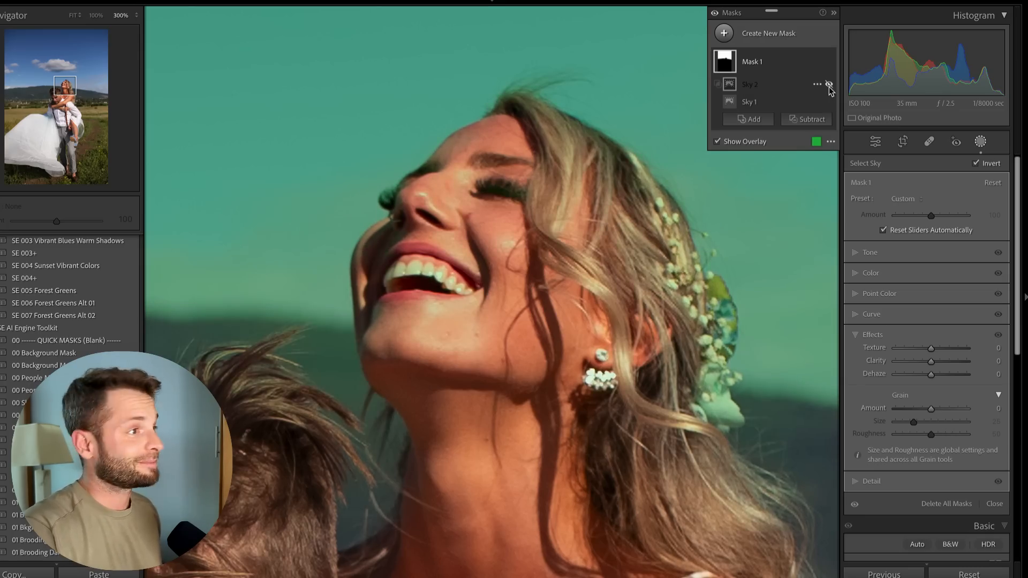
left_click(830, 85)
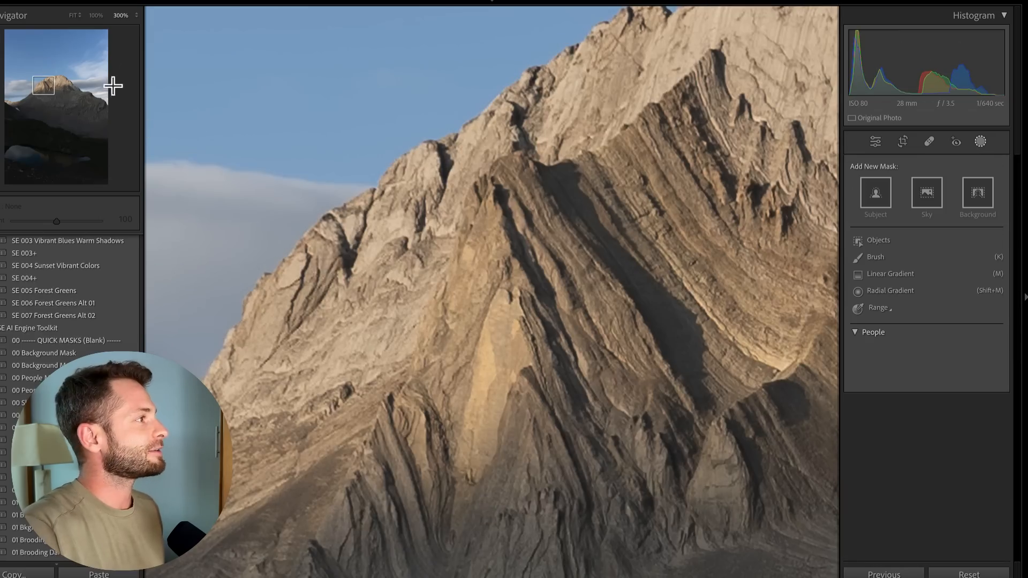
Fit the mountain photo to the view and create a new Select Sky mask on it
left_click(69, 16)
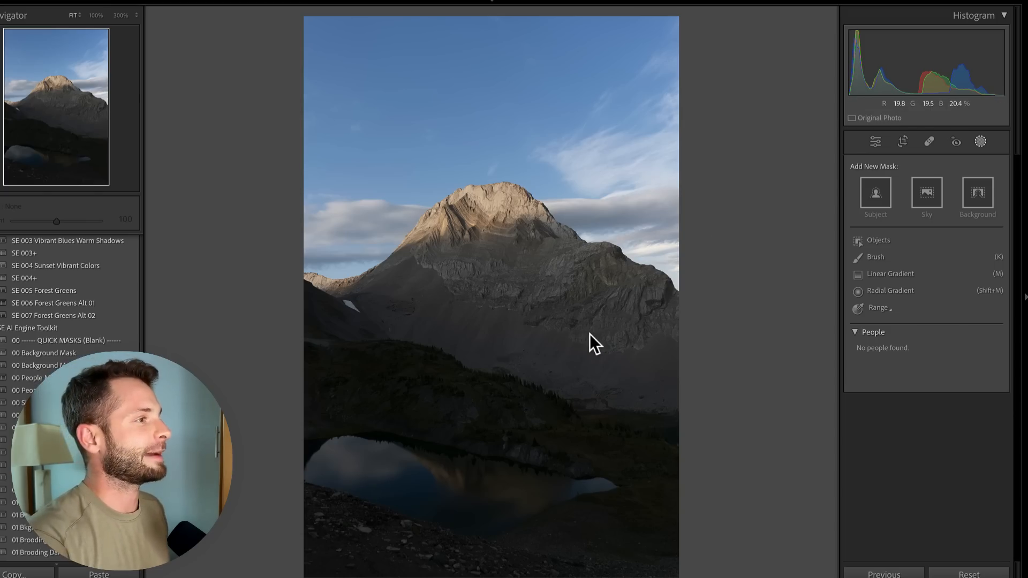
key("k")
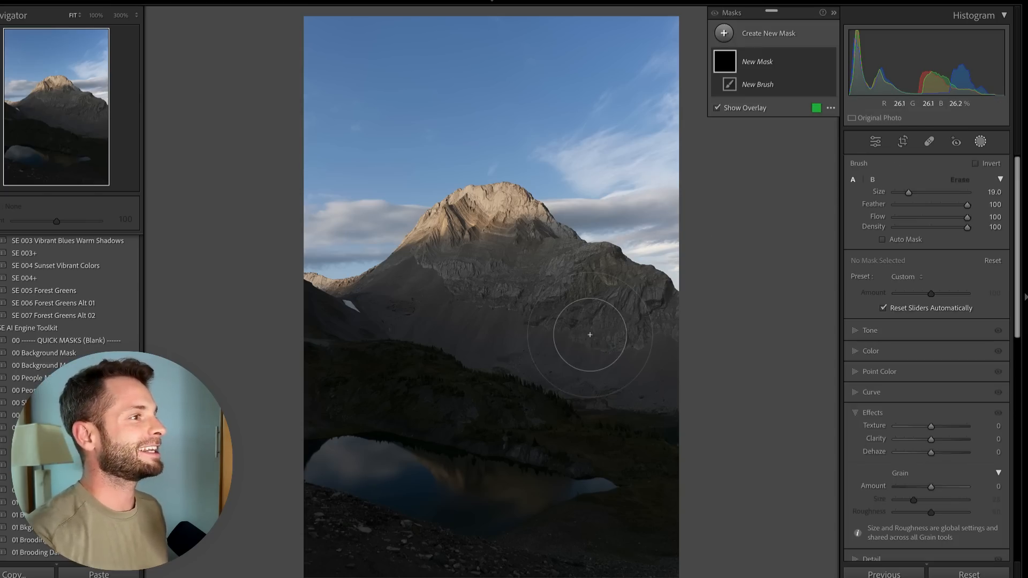
left_click(752, 37)
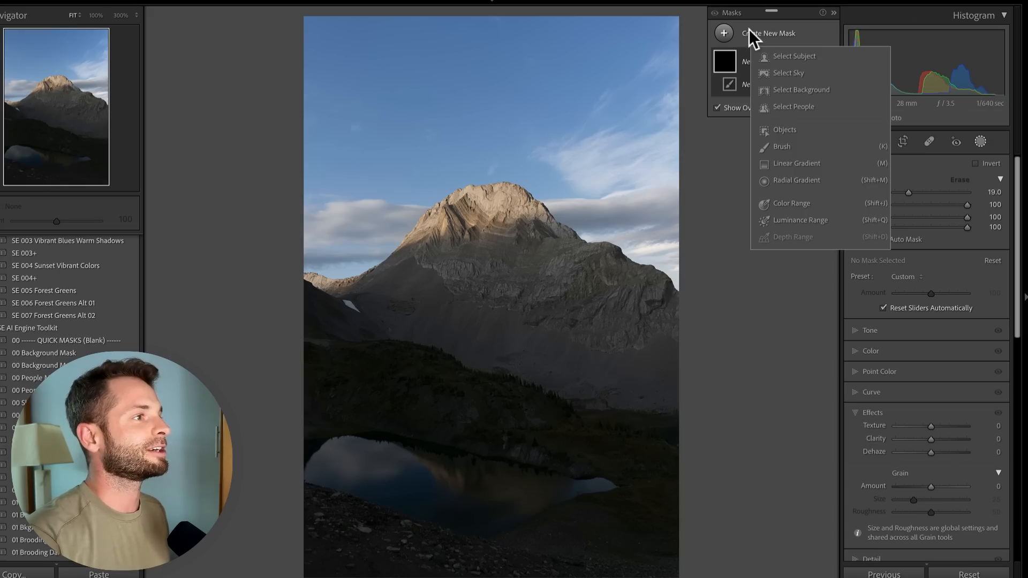
left_click(789, 75)
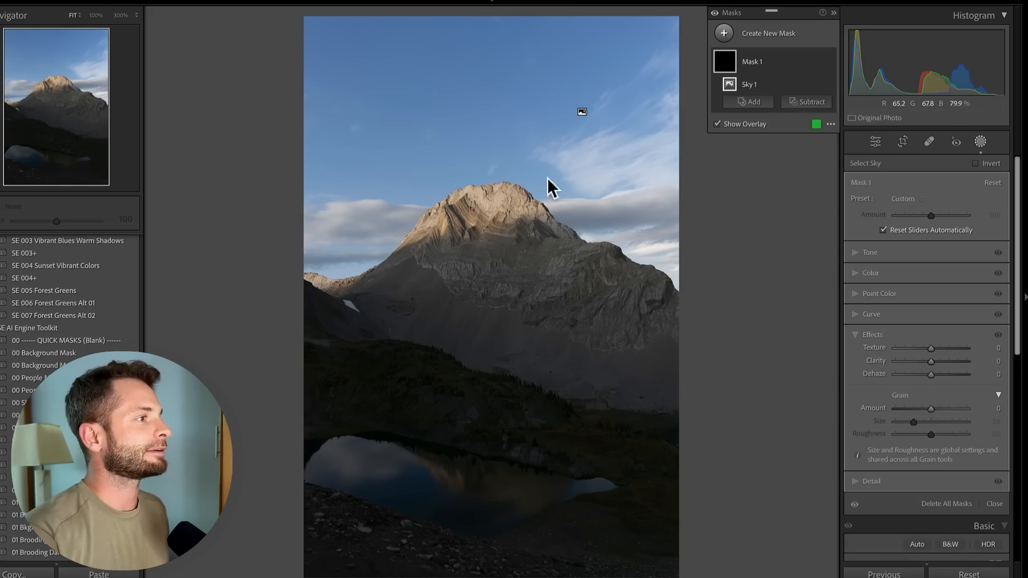
Zoom into the mountain ridge and briefly lower the mask's Exposure to preview the sky selection, then reset it
left_click(120, 16)
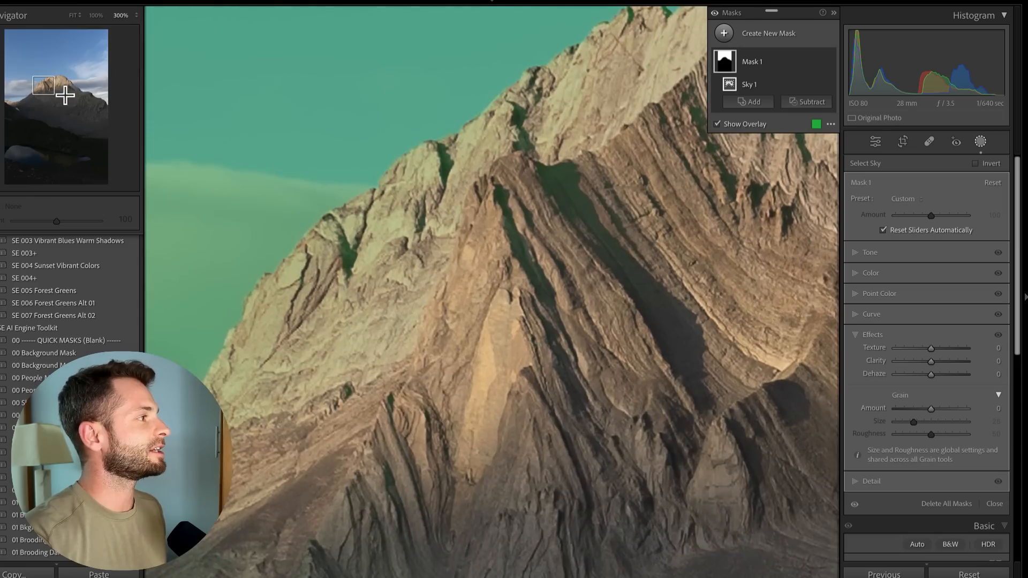
left_click_drag(44, 89, 86, 90)
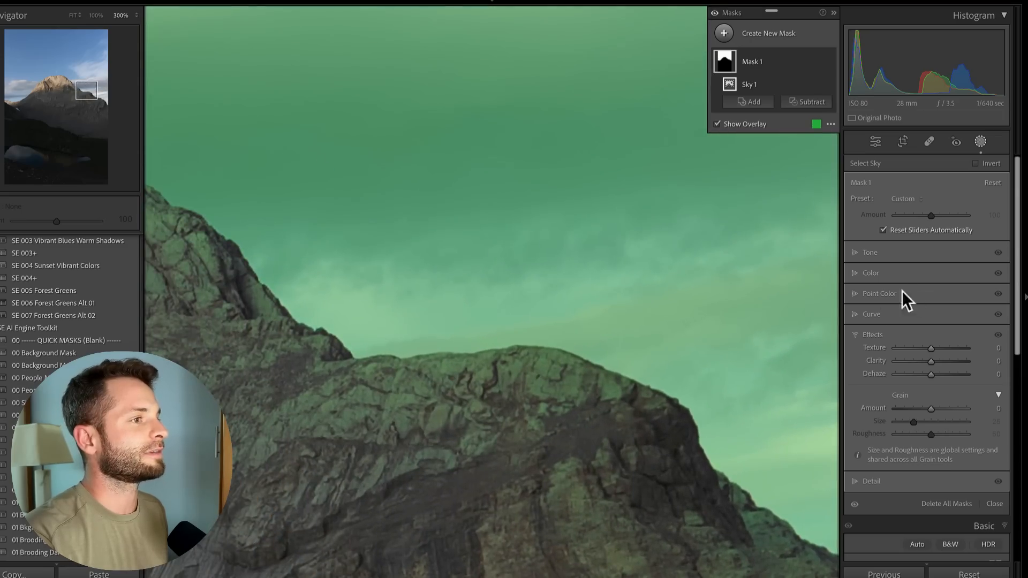
left_click(869, 252)
left_click(896, 265)
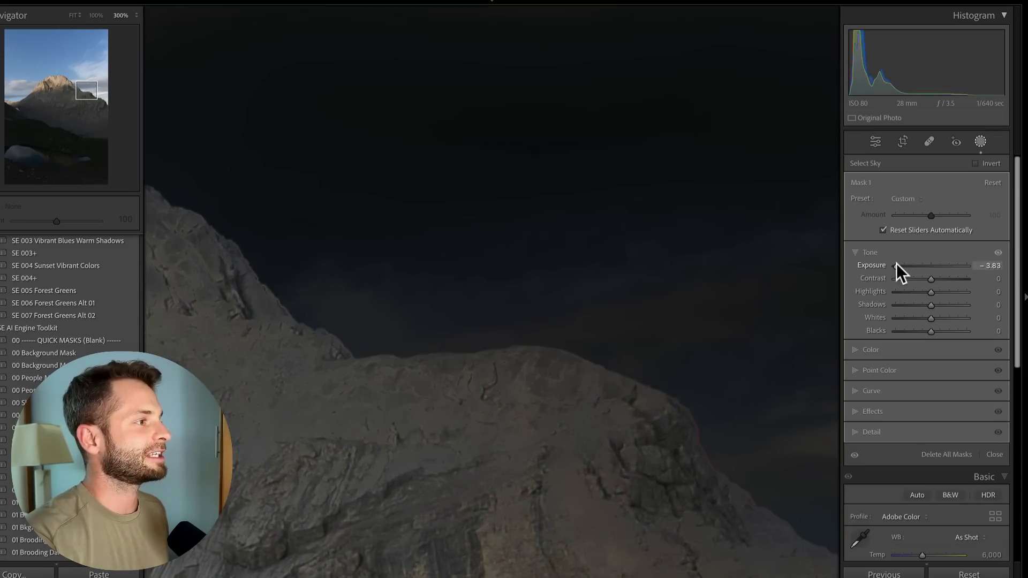
left_click_drag(877, 263, 920, 264)
double_click(920, 264)
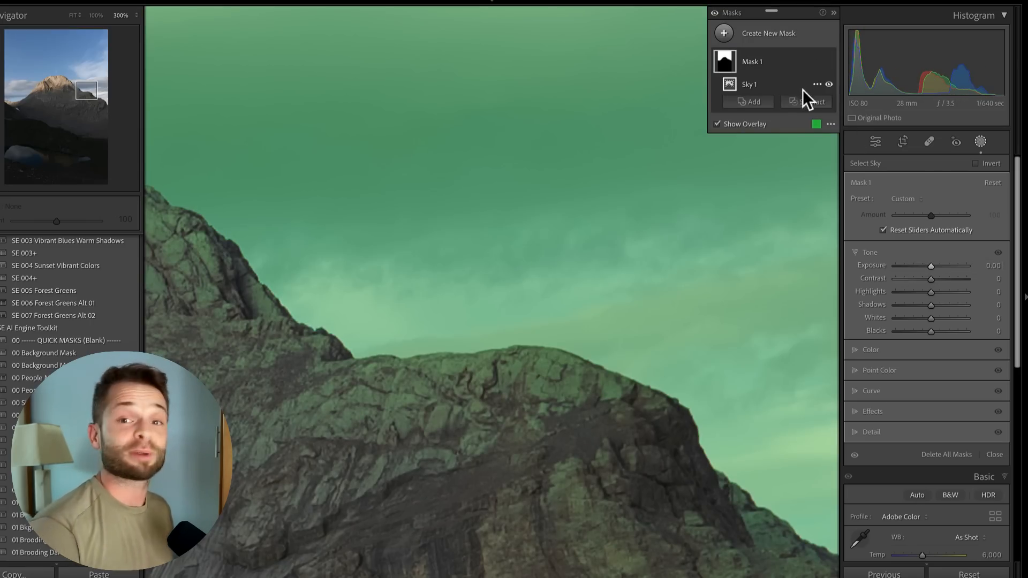
Subtract another Select Sky from the mountain mask and invert that subtracted component
left_click(805, 102)
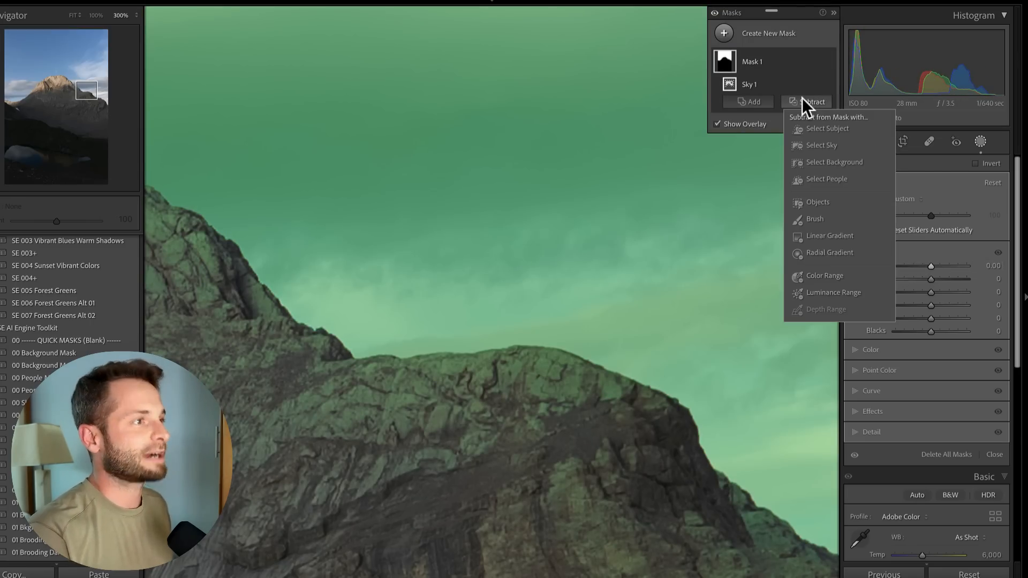
left_click(814, 145)
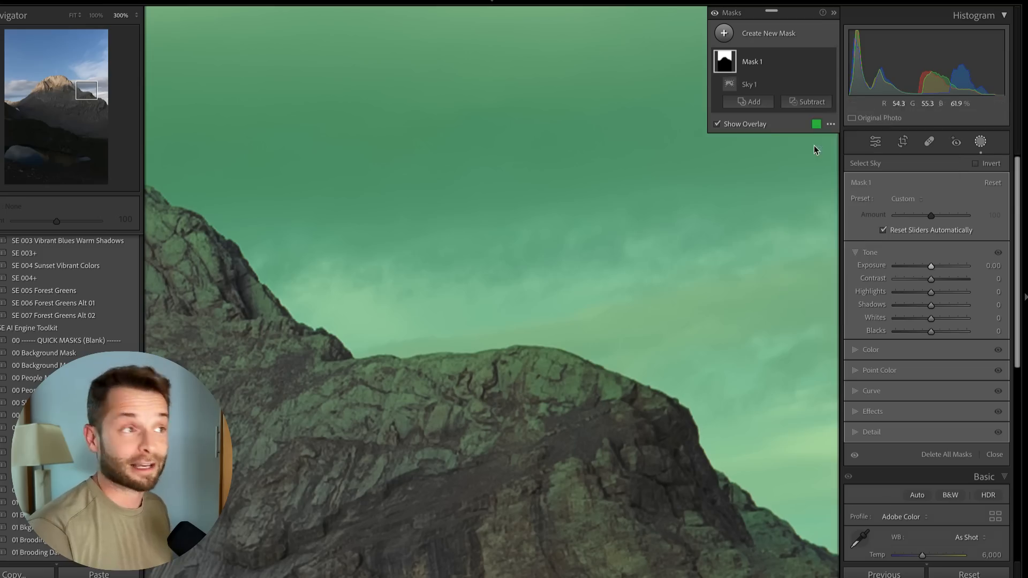
left_click_drag(74, 90, 33, 91)
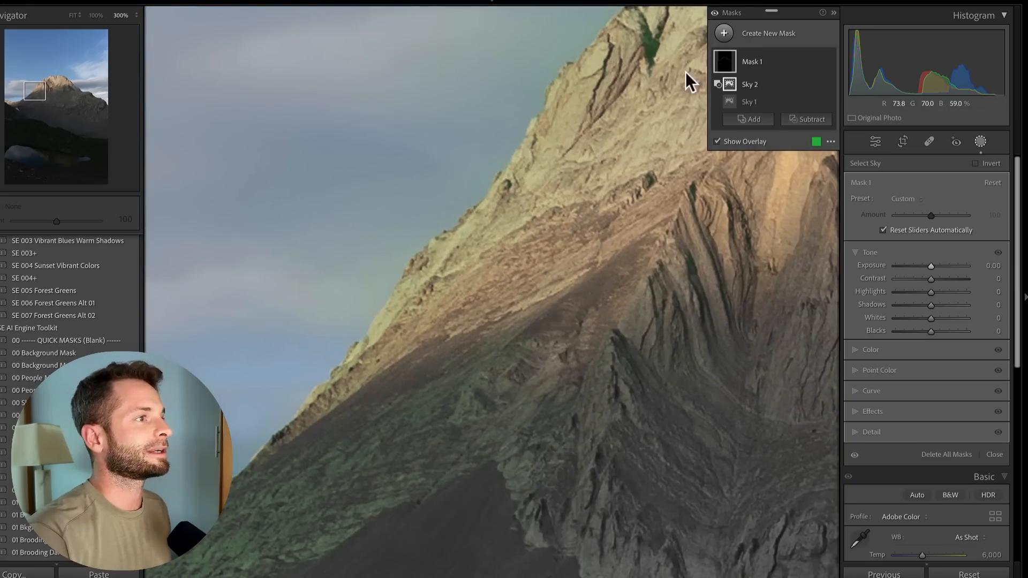
left_click(816, 85)
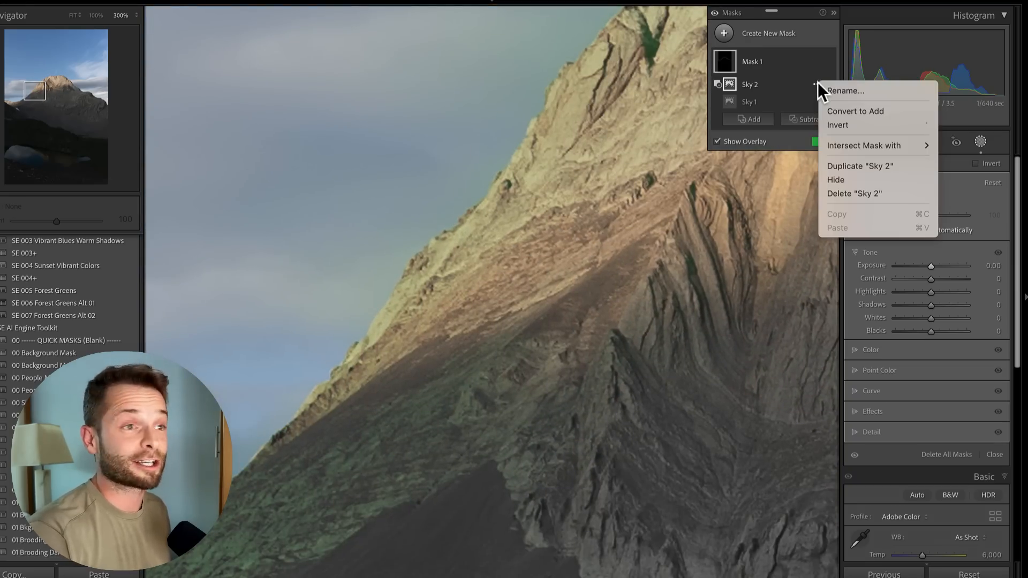
left_click(837, 125)
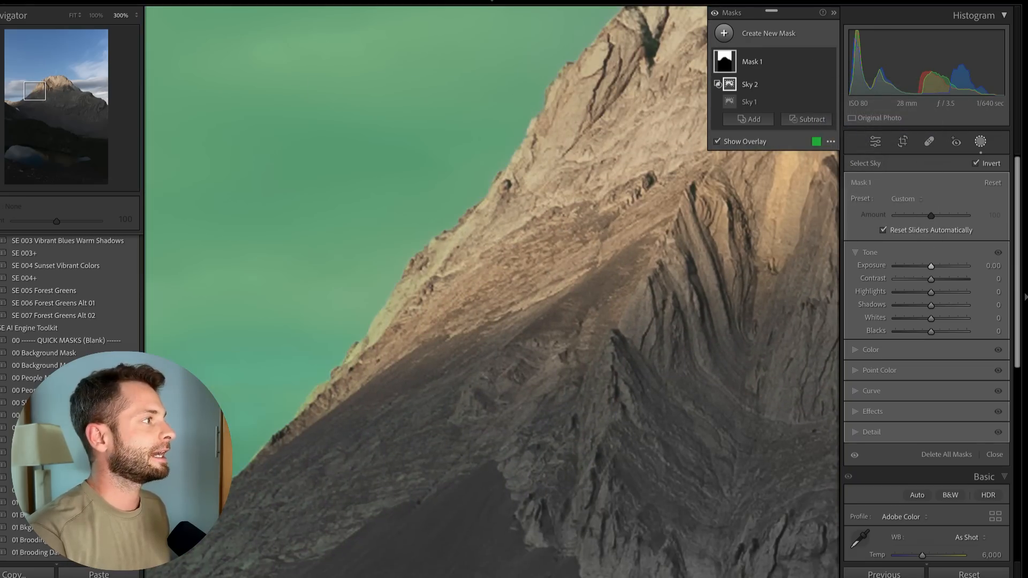
Fit the photo, hide the mask overlay, and lower the mask's Highlights to -100
mouse_move(47, 78)
left_mouse_down()
mouse_move(96, 95)
mouse_move(54, 83)
left_mouse_up()
left_click(73, 15)
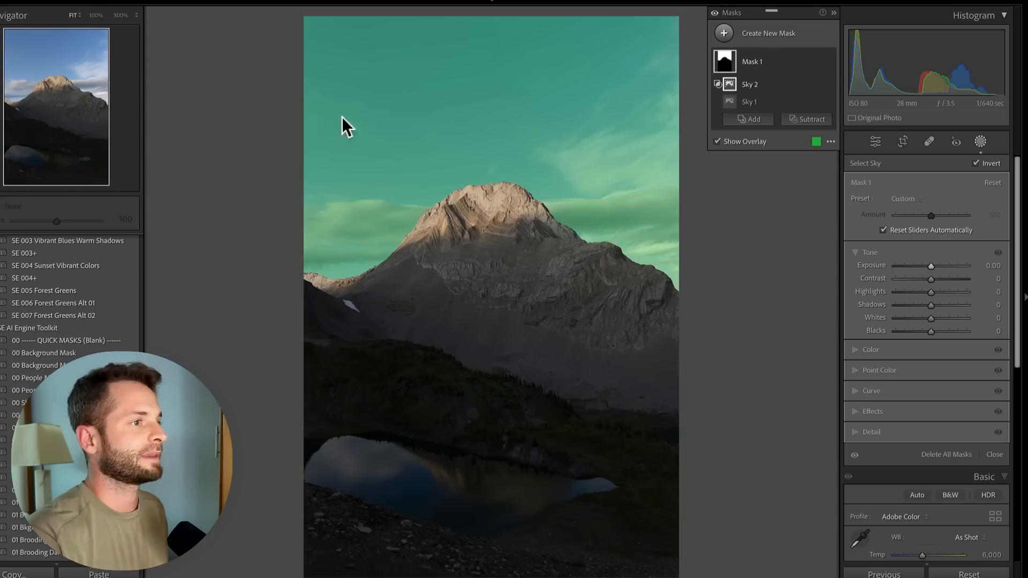
key("o")
left_click_drag(903, 291, 874, 291)
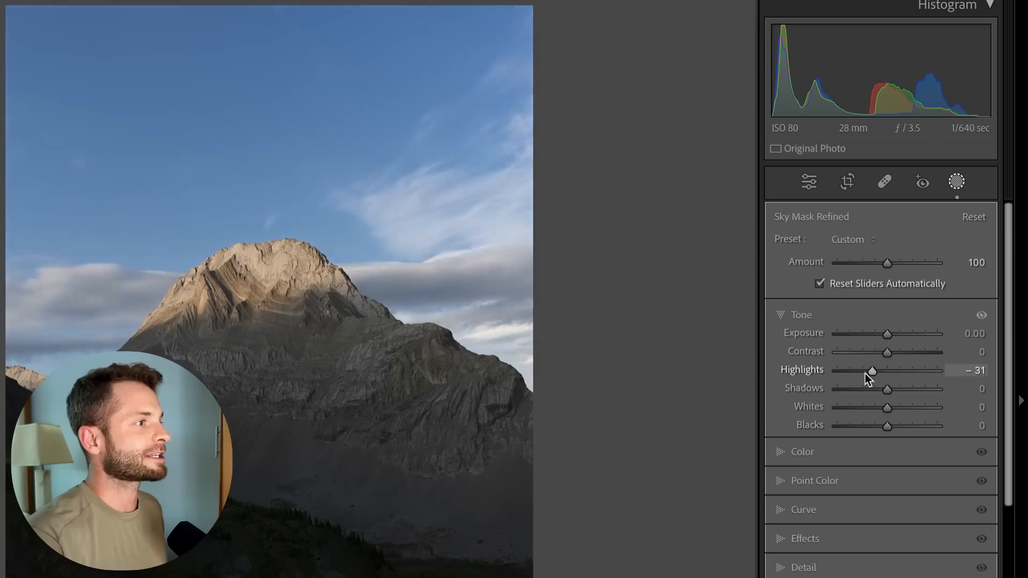
mouse_move(917, 295)
left_mouse_down()
mouse_move(882, 295)
mouse_move(919, 297)
left_mouse_up()
Try lowering the mask's Exposure, then reset it to 0
mouse_move(872, 378)
left_mouse_down()
mouse_move(830, 378)
mouse_move(887, 381)
left_mouse_up()
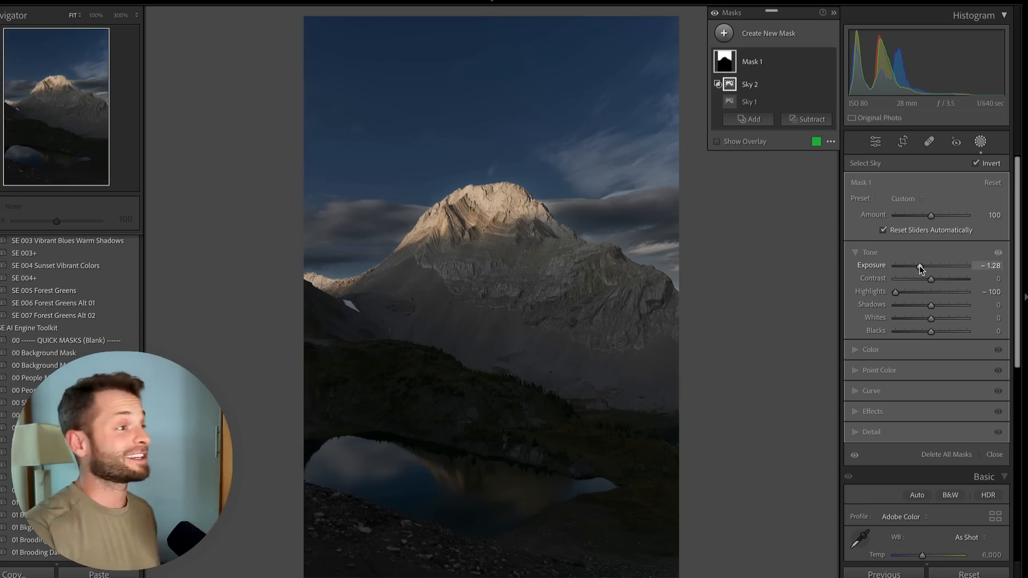
double_click(920, 266)
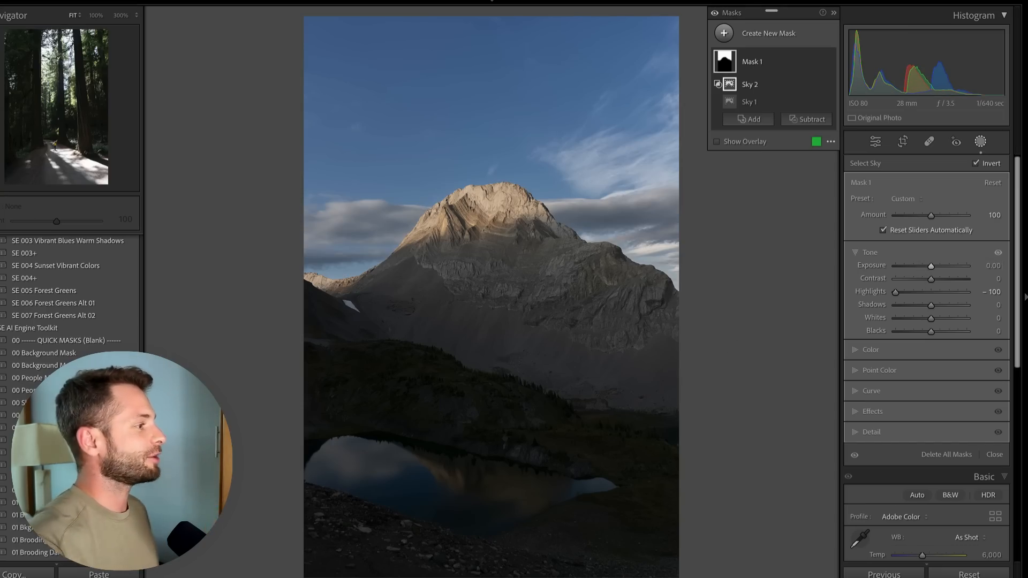
Open the forest photo and create a new Select Sky mask
left_click(342, 577)
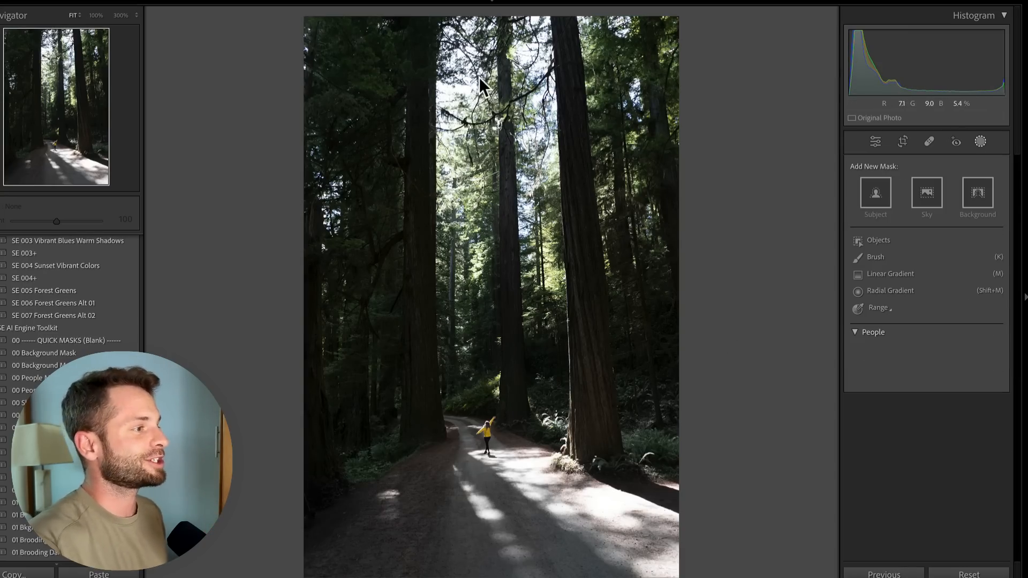
key("k")
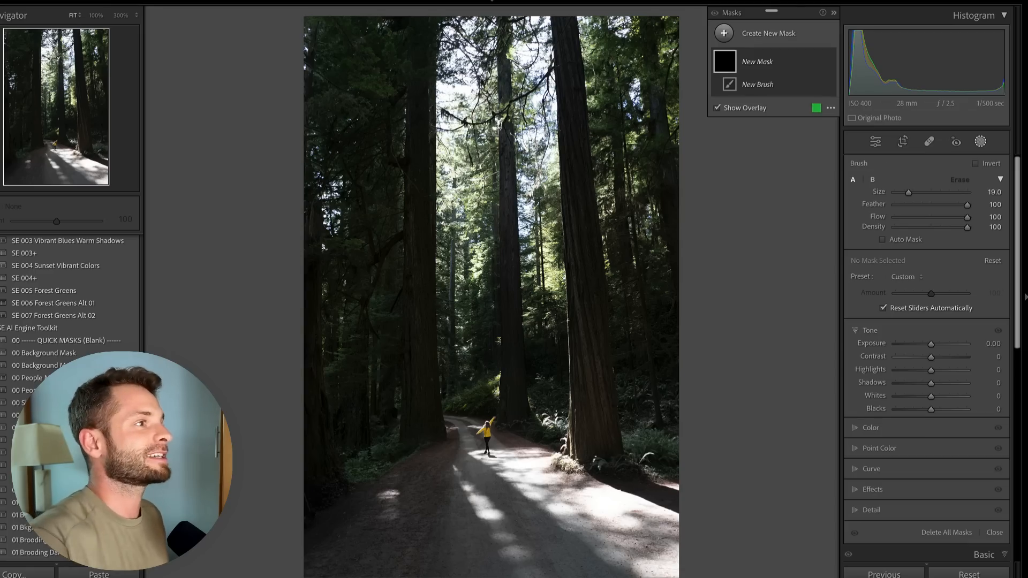
left_click(754, 34)
left_click(799, 71)
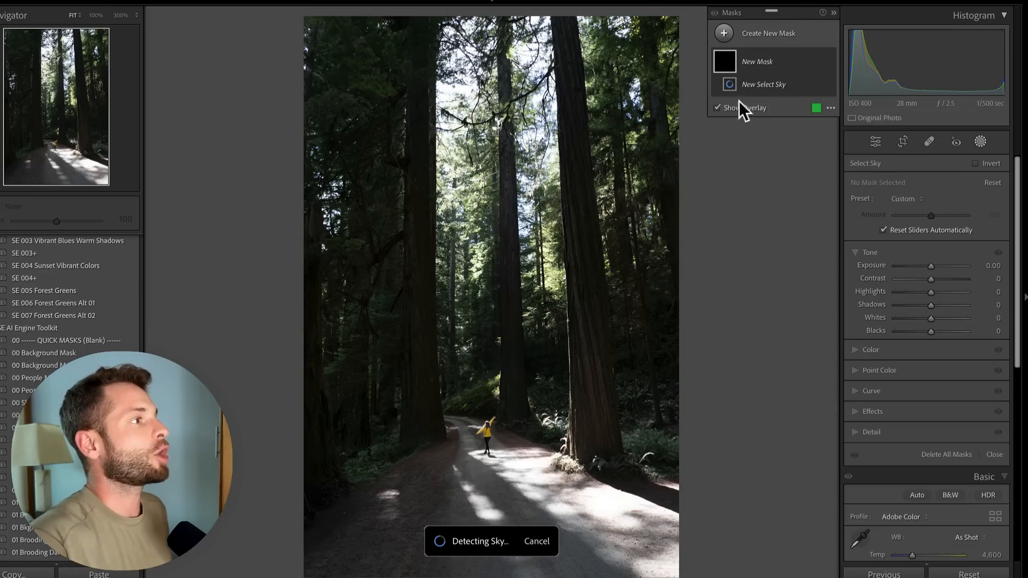
Zoom into the treetops, lower the sky mask's Exposure to -0.38, and subtract another Select Sky from it
left_click(117, 17)
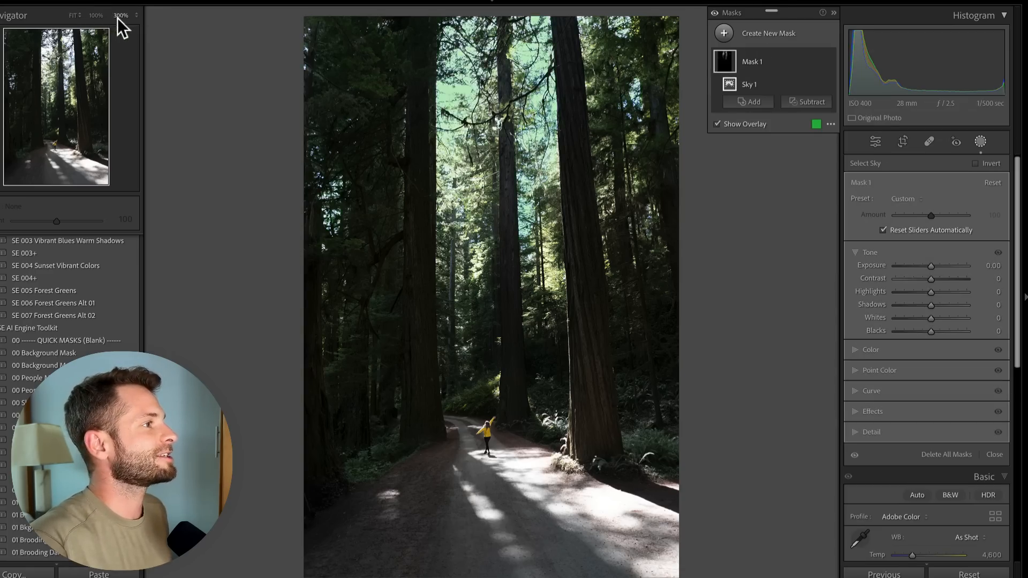
left_click(48, 73)
left_click_drag(48, 74, 52, 43)
left_click_drag(894, 264, 927, 265)
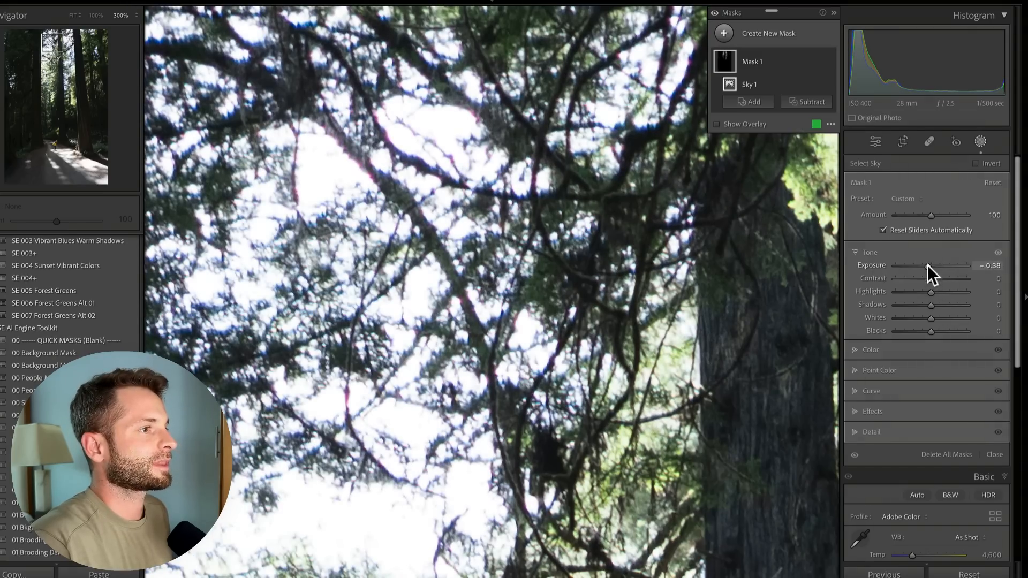
left_click(812, 102)
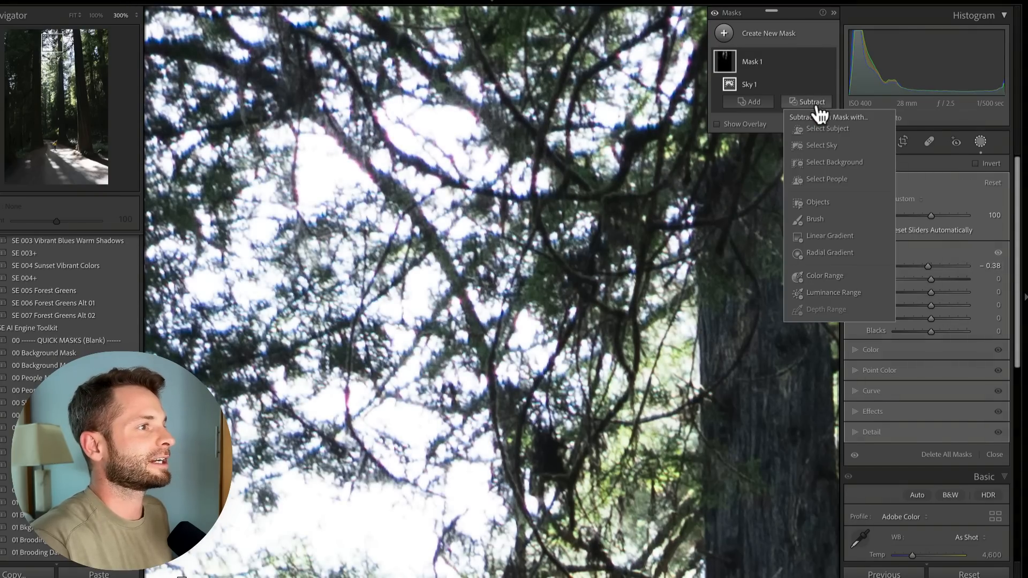
left_click(824, 147)
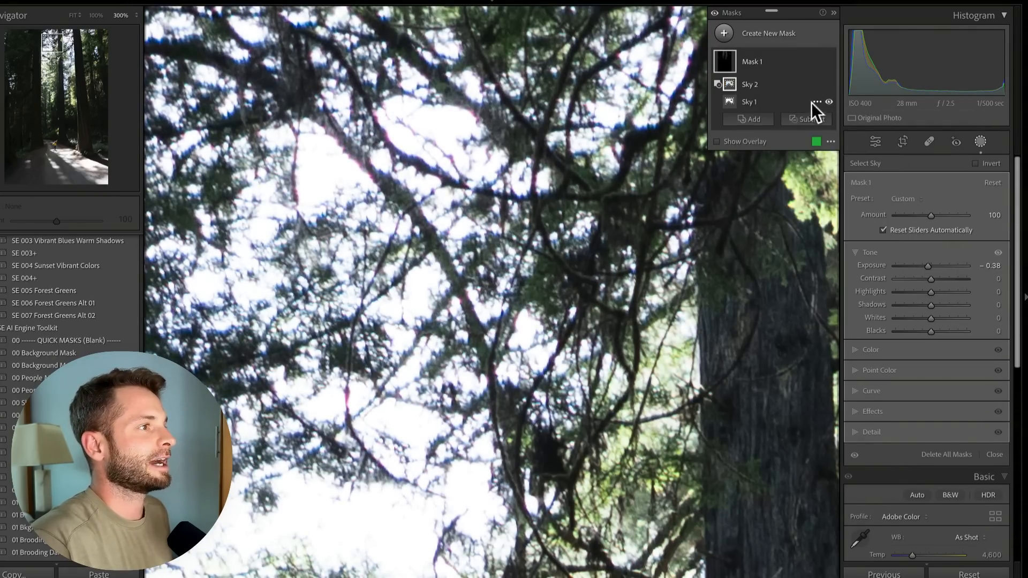
Invert the subtracted Sky 2 component and lower the mask's Exposure to -2.68
right_click(815, 82)
left_click(837, 125)
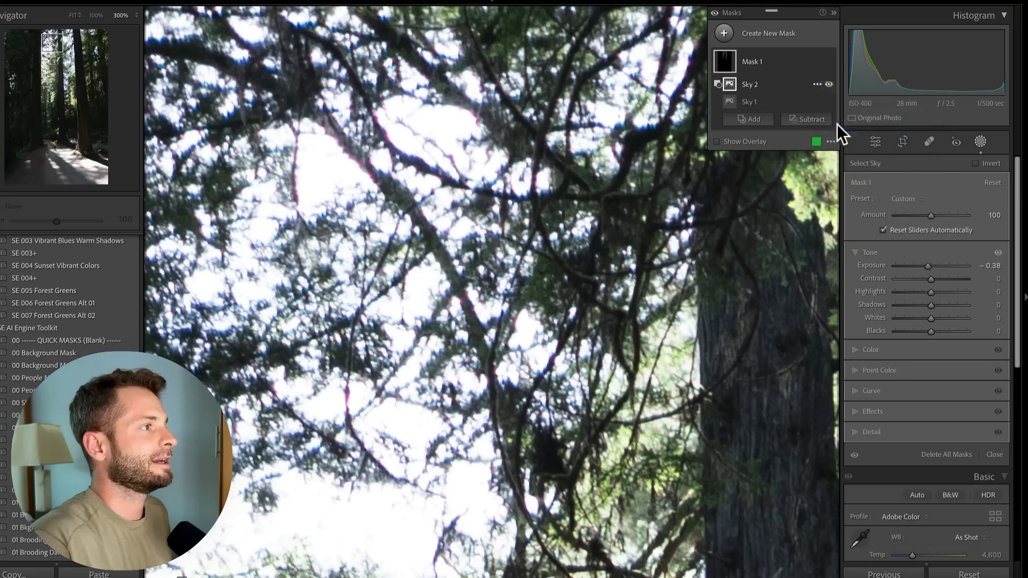
left_click_drag(920, 262, 907, 264)
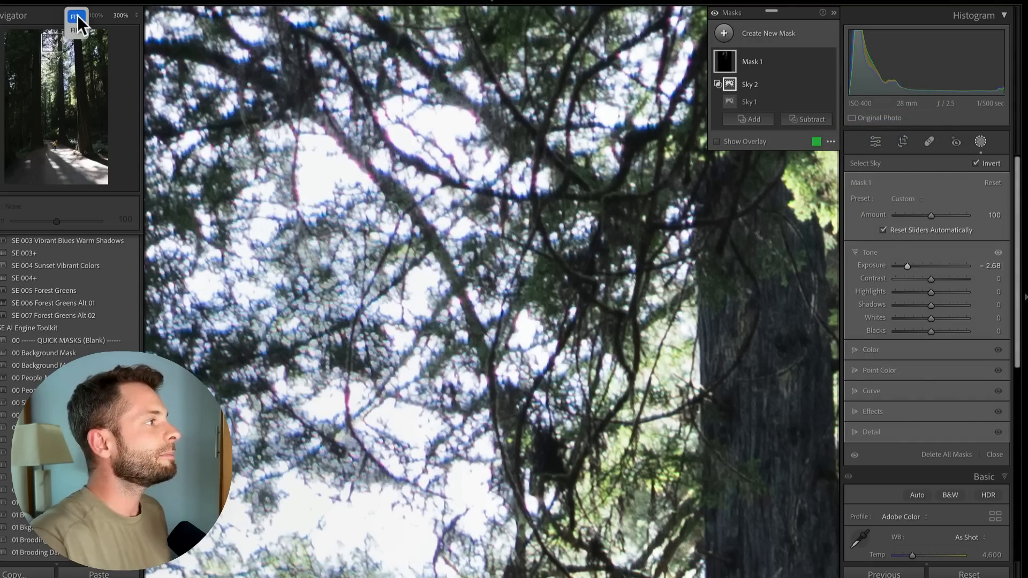
Fit the view and create a Select Subject mask on the wedding photo
left_click(76, 16)
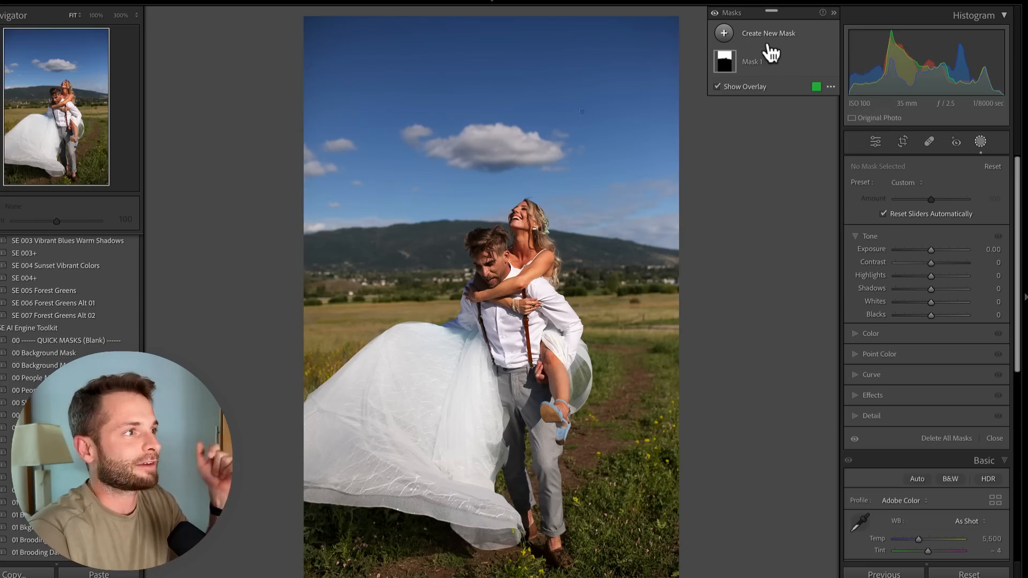
left_click(770, 36)
left_click(780, 56)
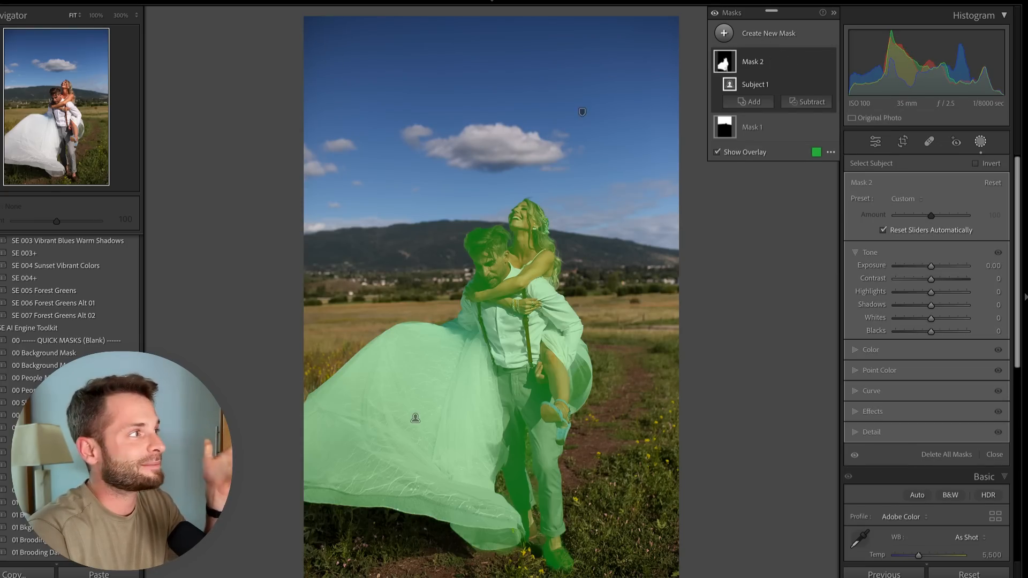
Zoom into the dress at 300% and subtract another Select Subject from the subject mask
left_click(120, 15)
left_click_drag(73, 72, 64, 151)
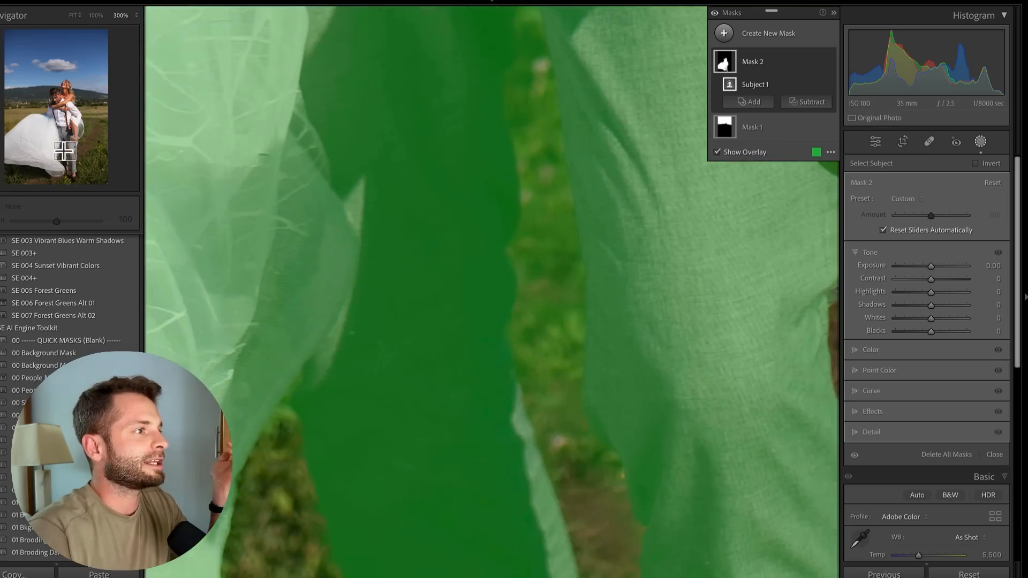
left_click(773, 103)
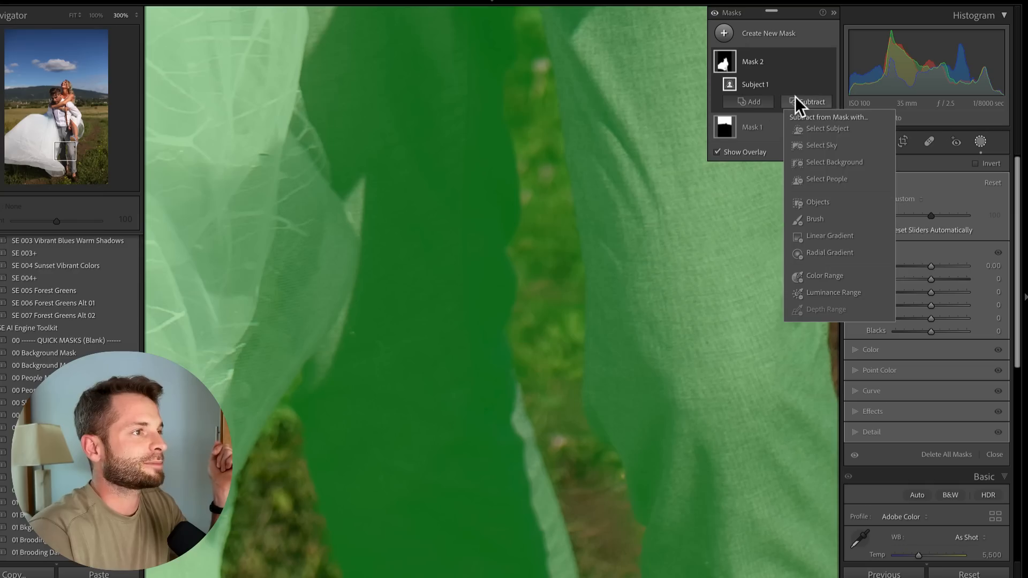
left_click(824, 131)
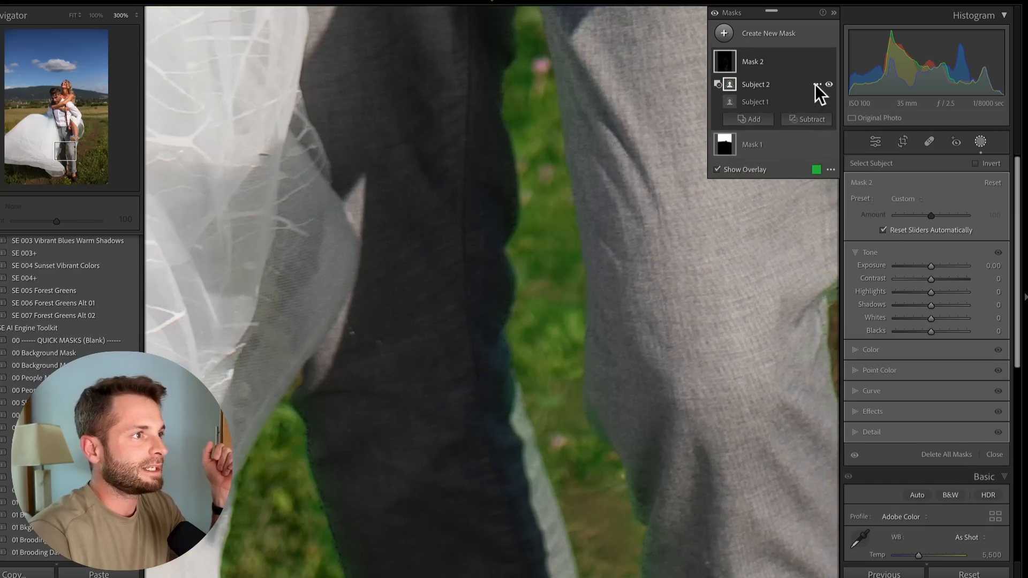
Invert the subtracted Subject 2 component, zoom to 100%, and toggle its visibility to compare the mask
left_click(815, 84)
left_click(843, 127)
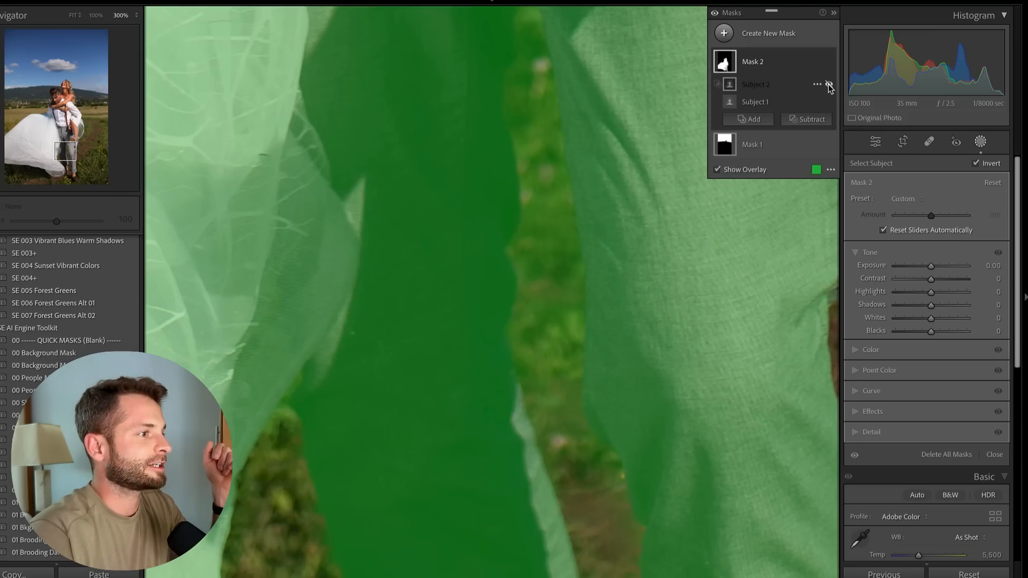
left_click(97, 15)
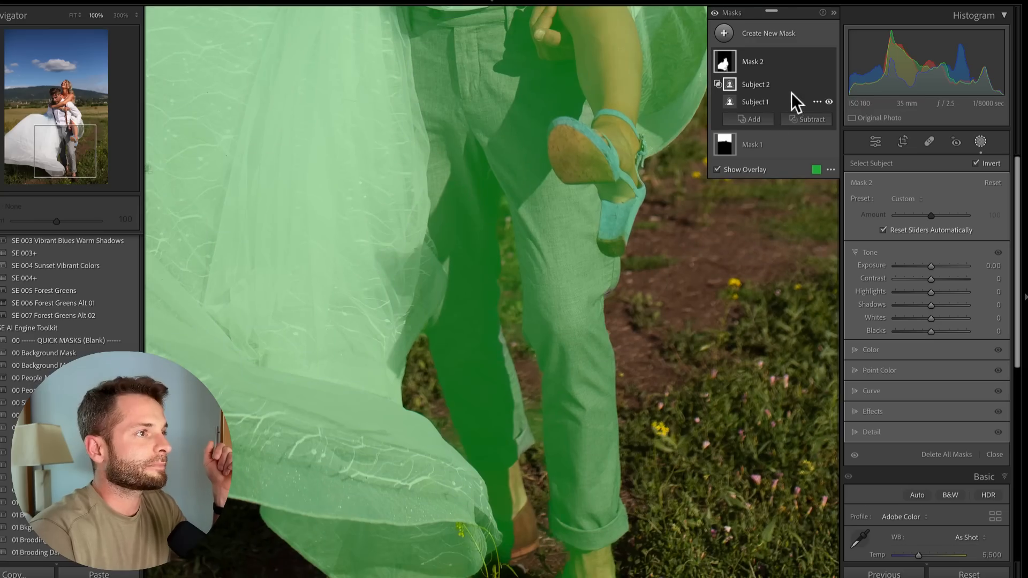
left_click(828, 85)
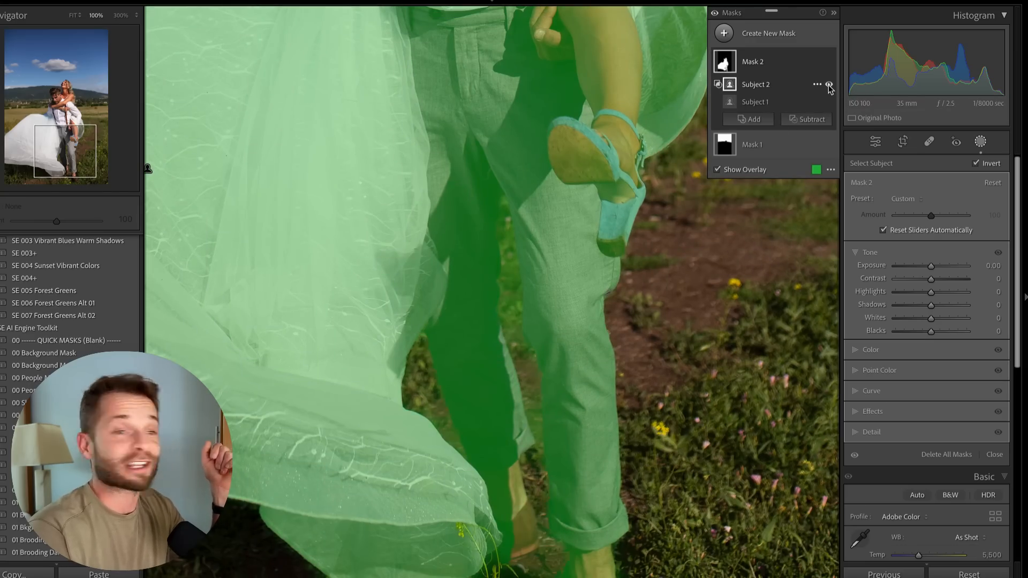
left_click(829, 84)
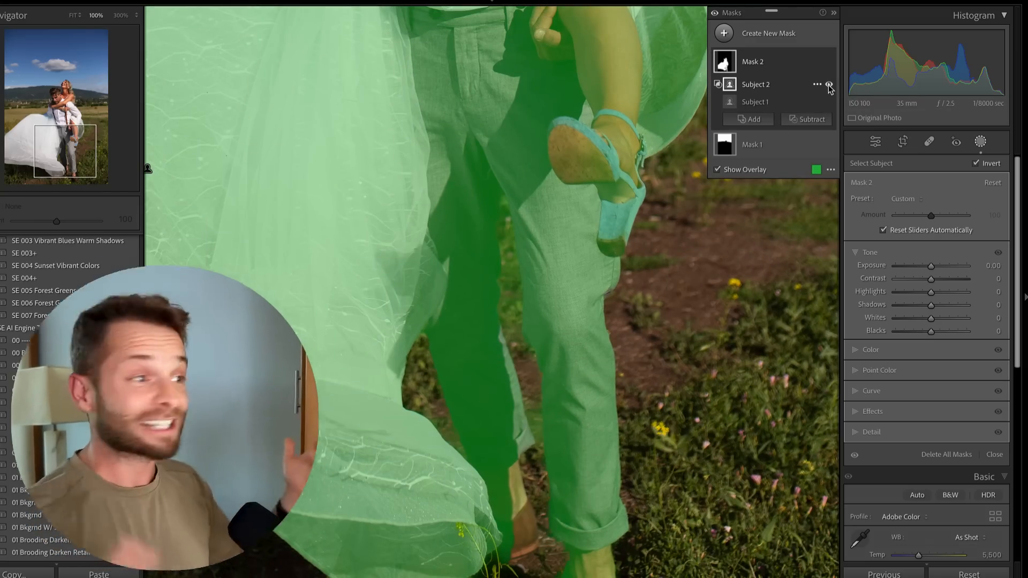
Open the hiker photo at fit view and create a Select Background mask
left_click(381, 575)
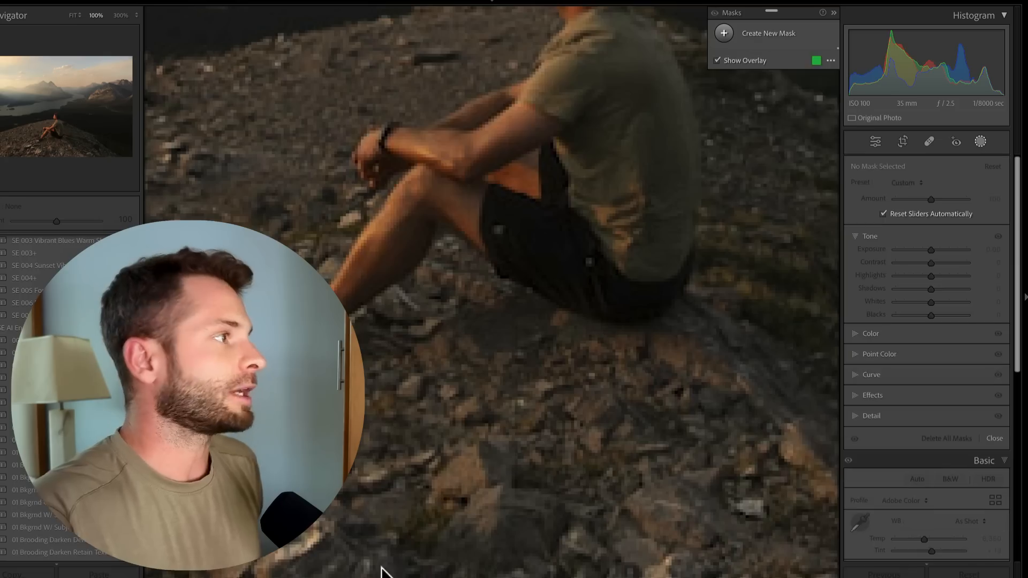
left_click(72, 15)
key("k")
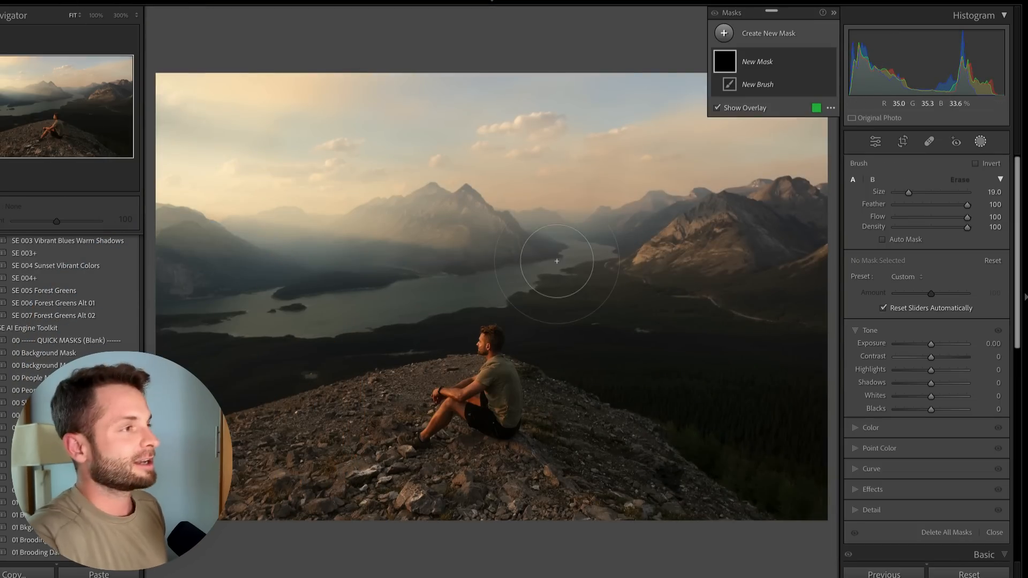
left_click(741, 34)
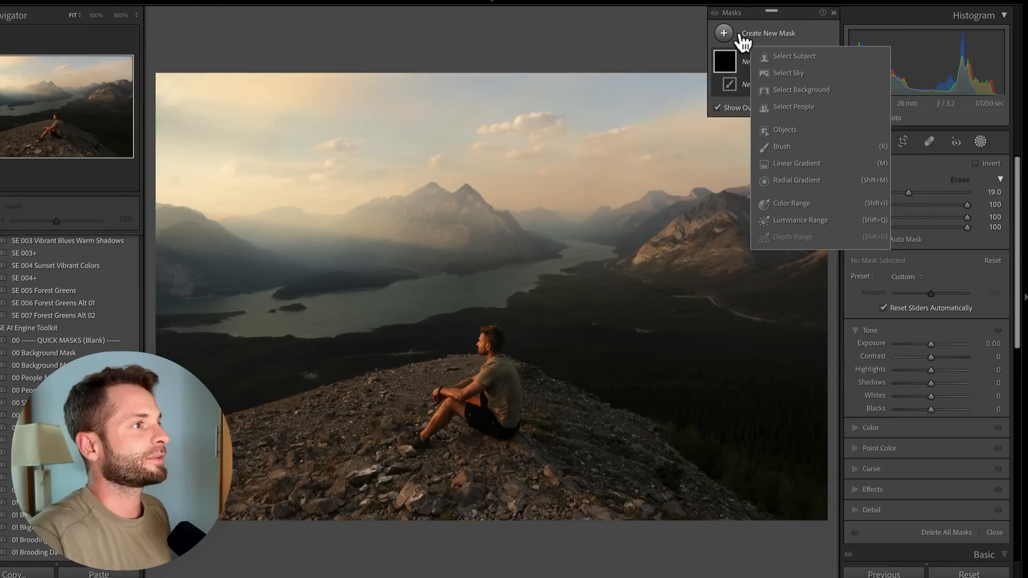
left_click(806, 89)
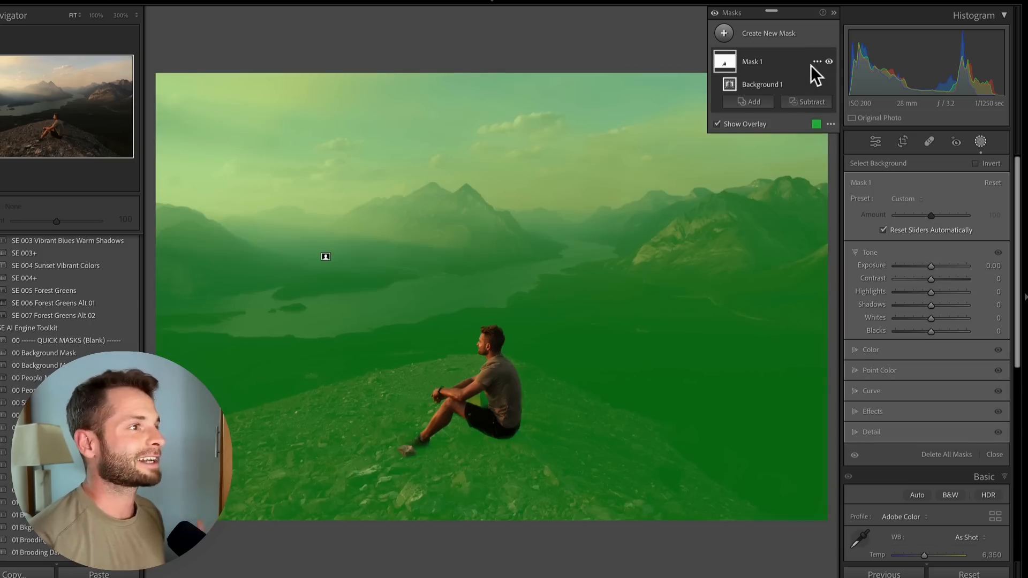
Zoom into the hiker at 300% and subtract another Select Background from the background mask
left_click(121, 15)
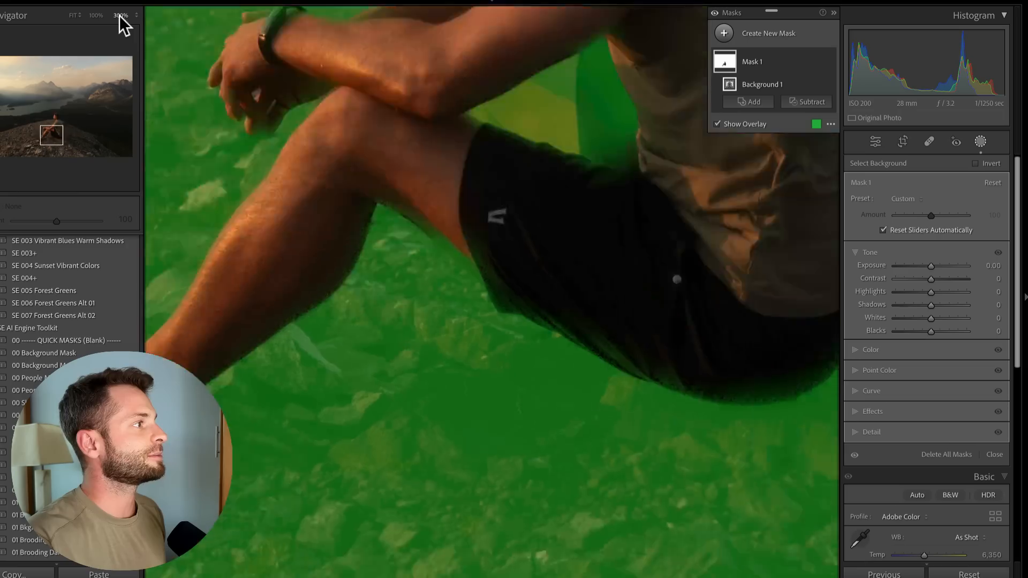
mouse_move(51, 129)
left_mouse_down()
mouse_move(40, 141)
mouse_move(62, 136)
mouse_move(55, 118)
left_mouse_up()
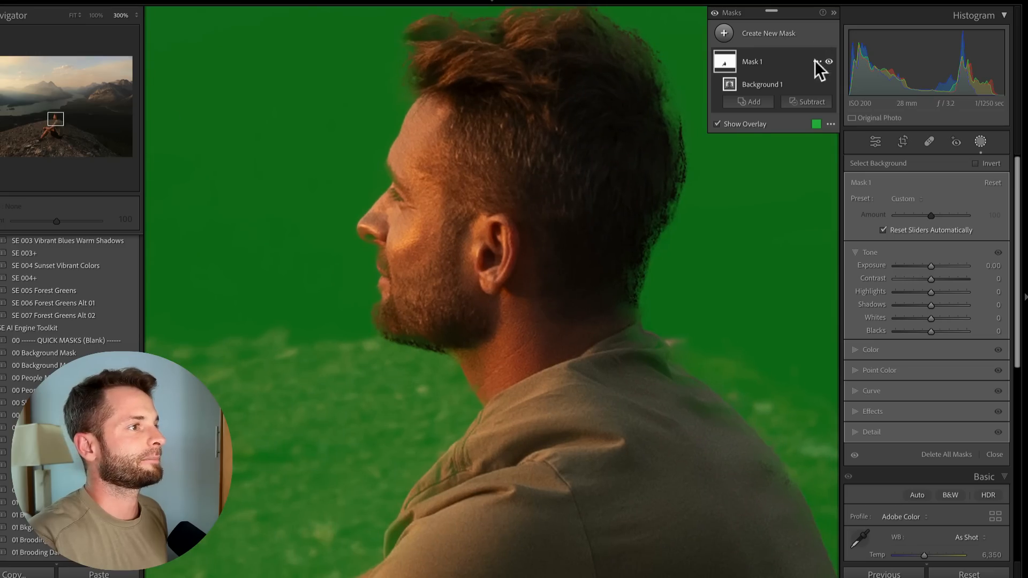
left_click(815, 103)
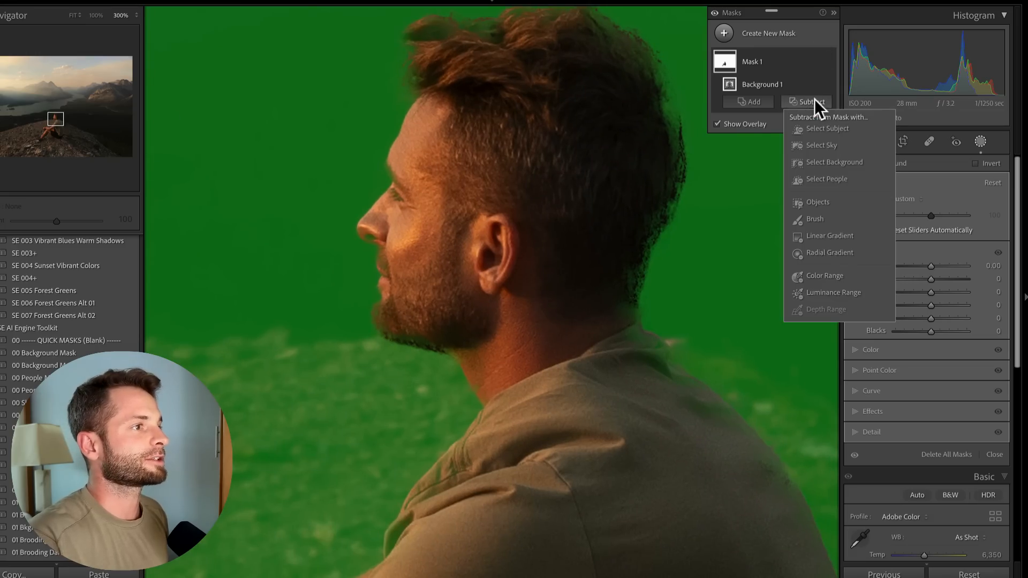
left_click(830, 157)
Zoom to 100% and invert the subtracted Background 2 component
left_click_drag(52, 118, 50, 138)
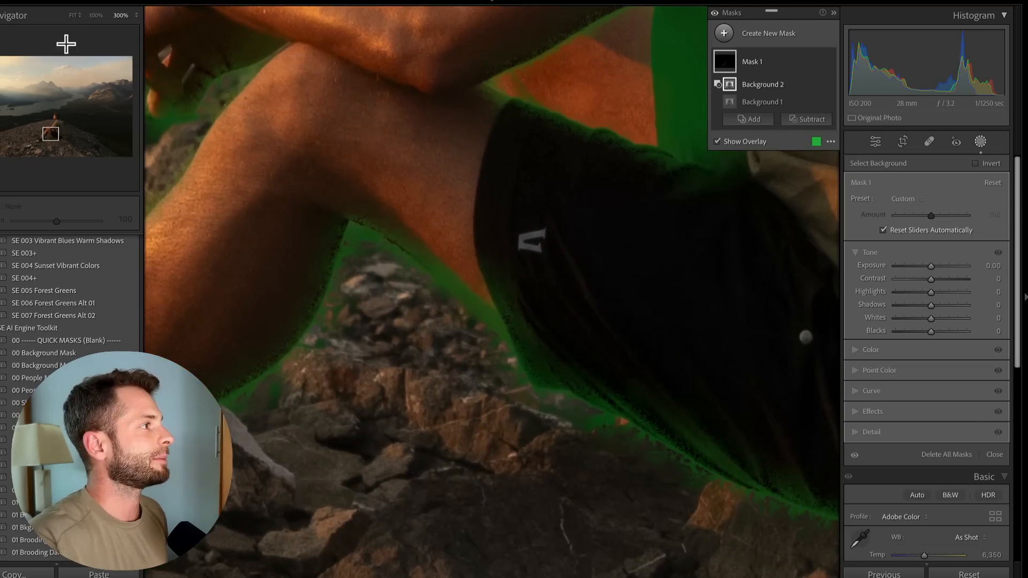
left_click(96, 15)
right_click(816, 86)
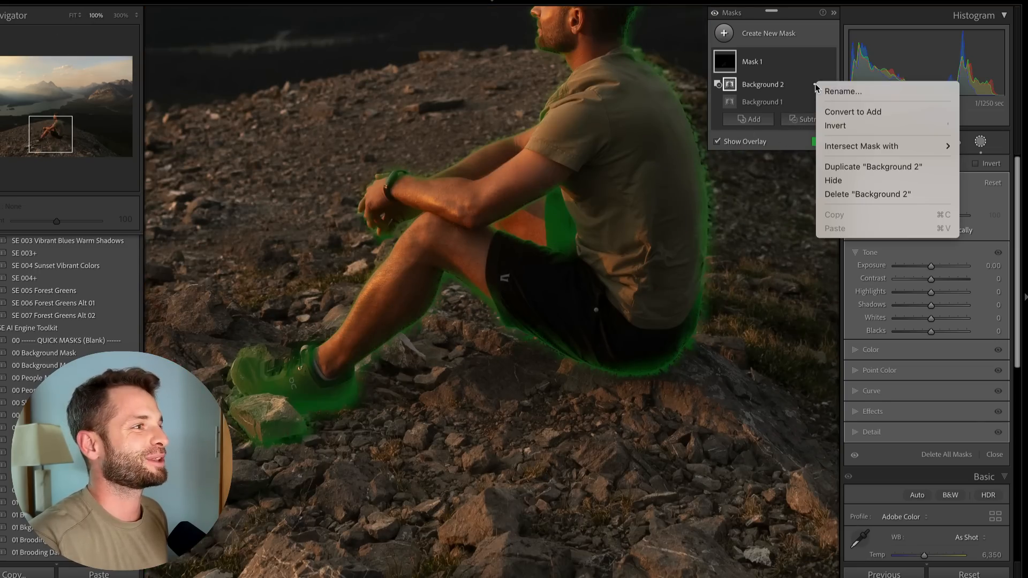
left_click(862, 126)
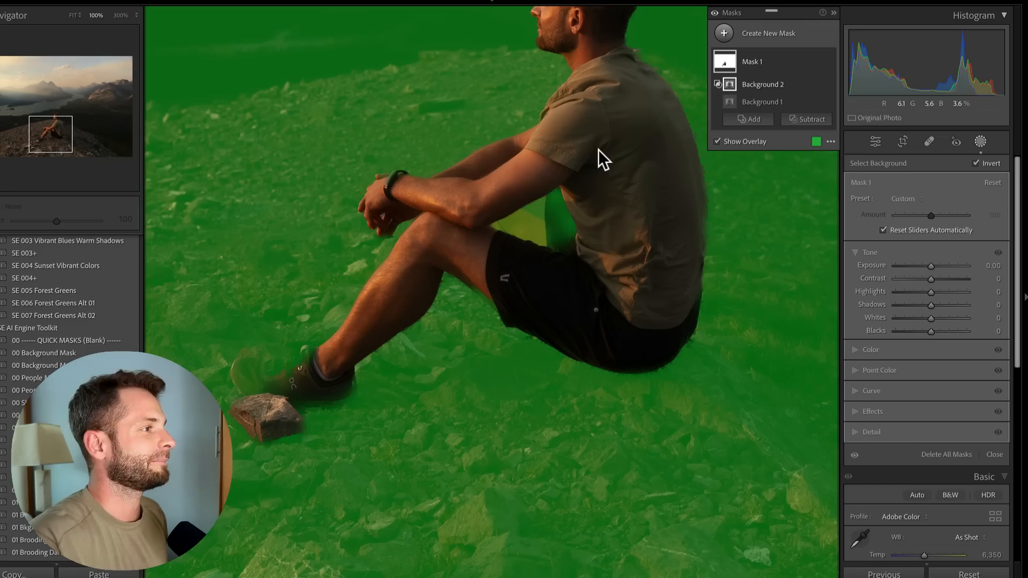
Toggle the subtracted background component's visibility repeatedly to compare the mask edges around the hiker
left_click_drag(44, 133, 47, 126)
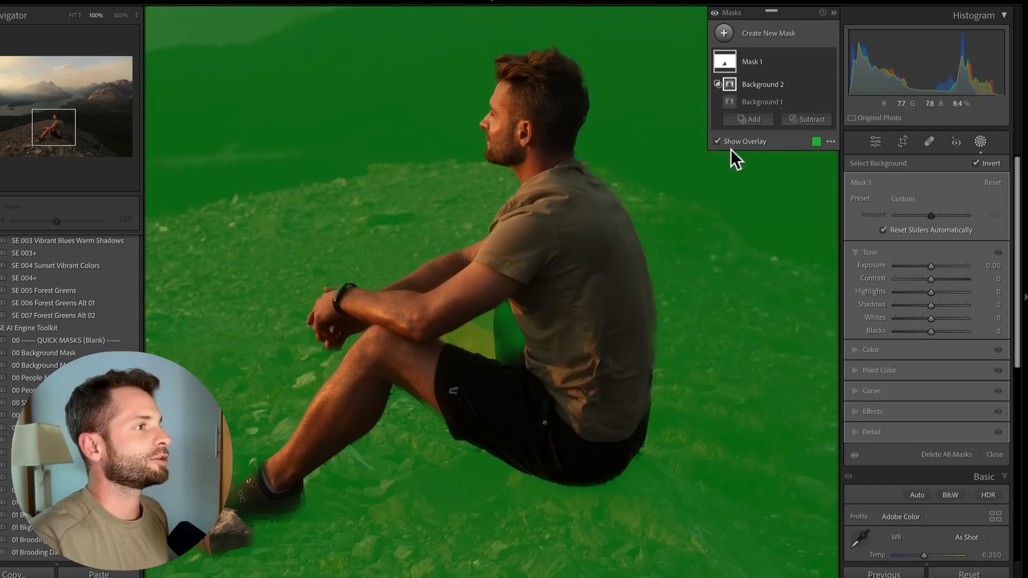
left_click(828, 85)
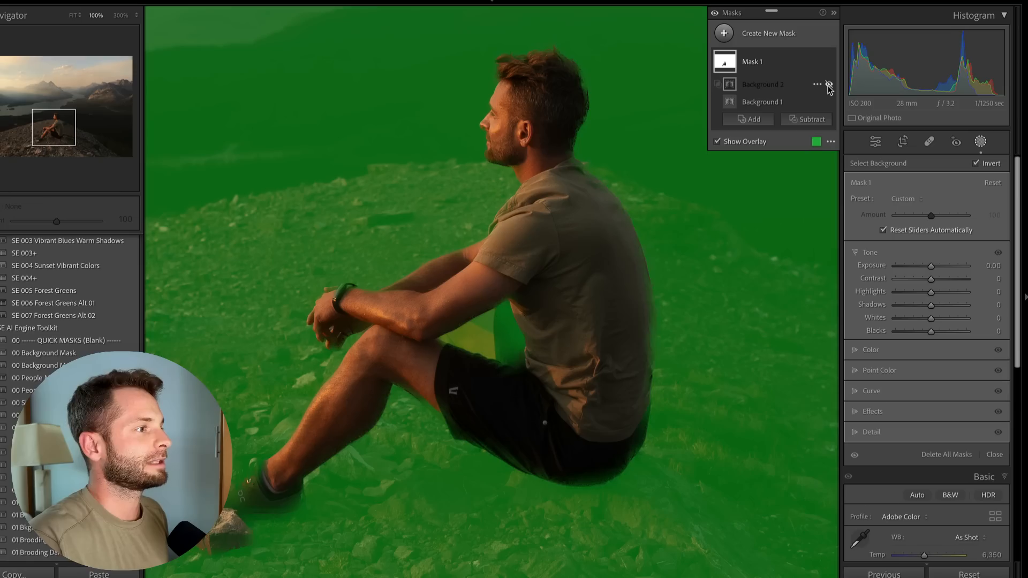
left_click(829, 84)
left_click(828, 84)
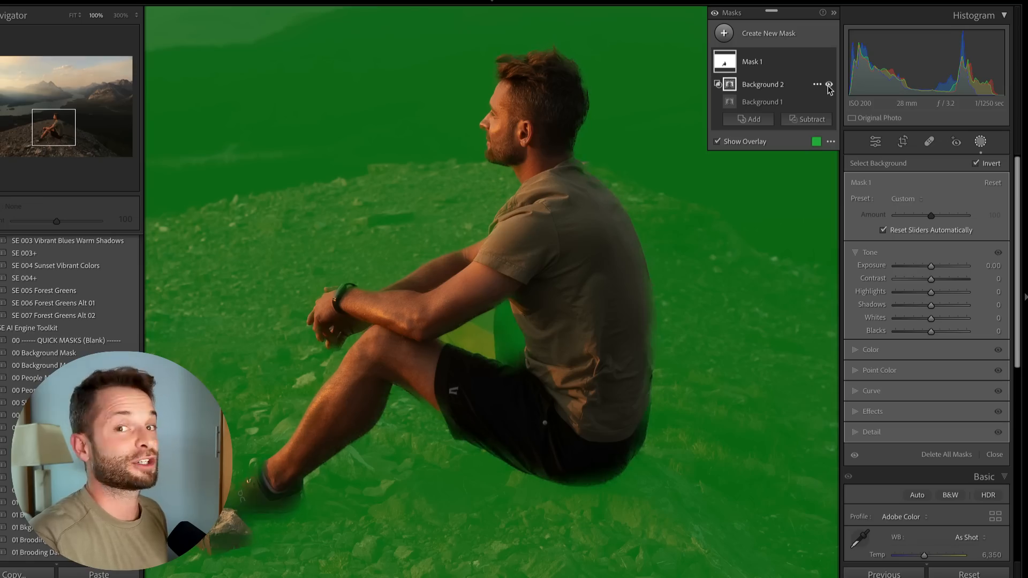
left_click(828, 85)
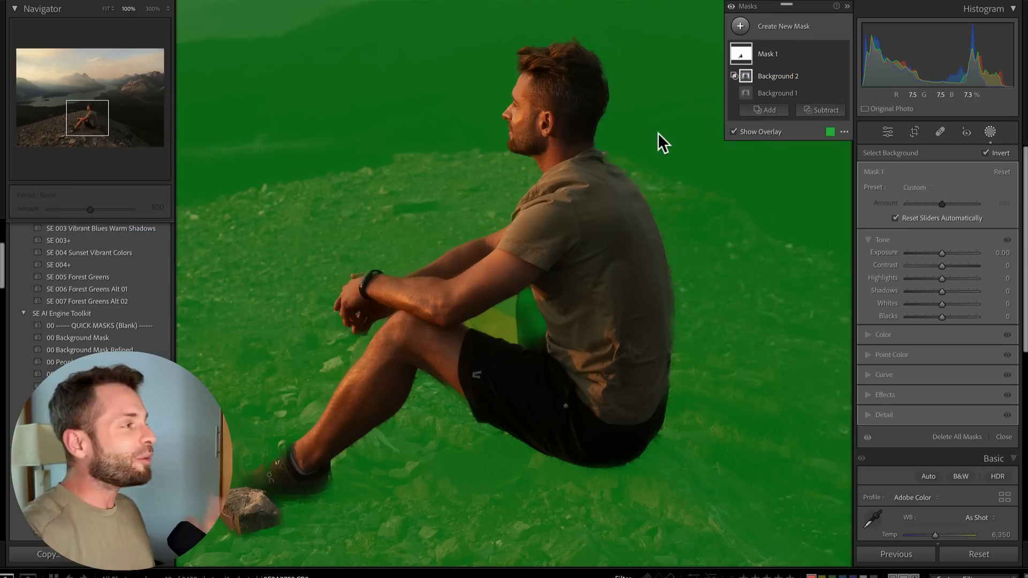
Fit the photo, reopen the background mask, and lower its Highlights to -100
key("Escape")
left_click(658, 133)
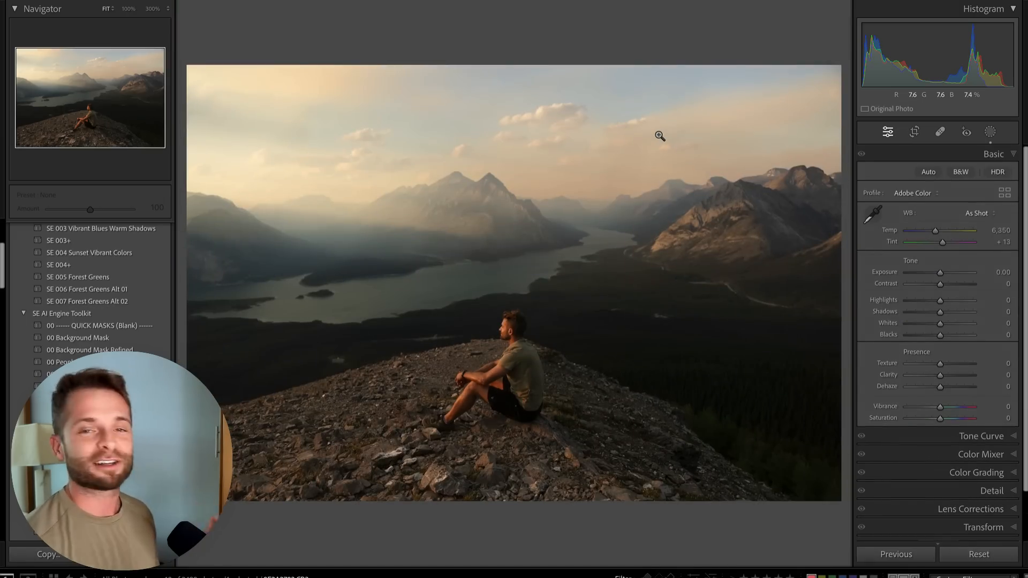
key("k")
left_click(772, 97)
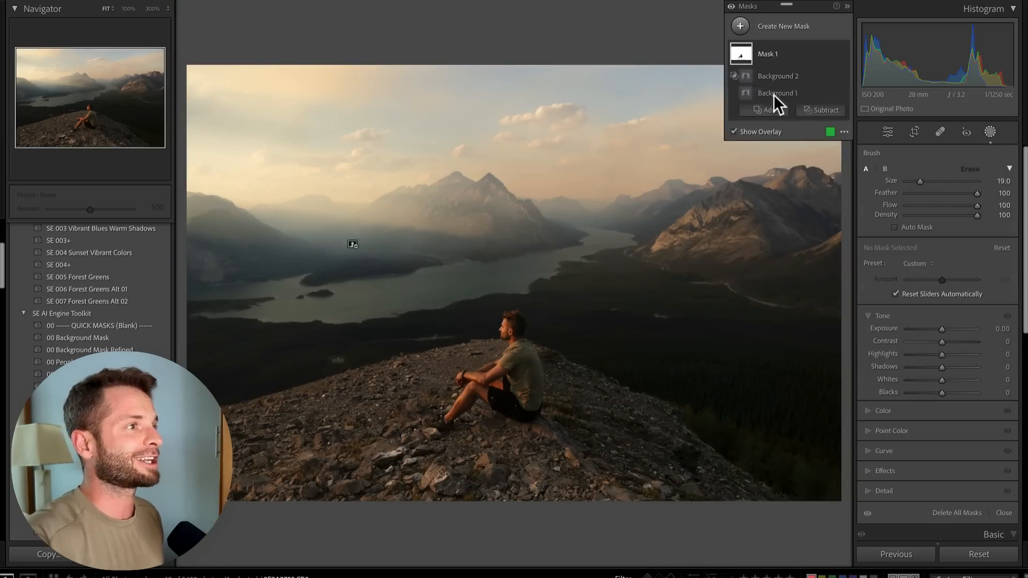
left_click_drag(925, 261, 894, 261)
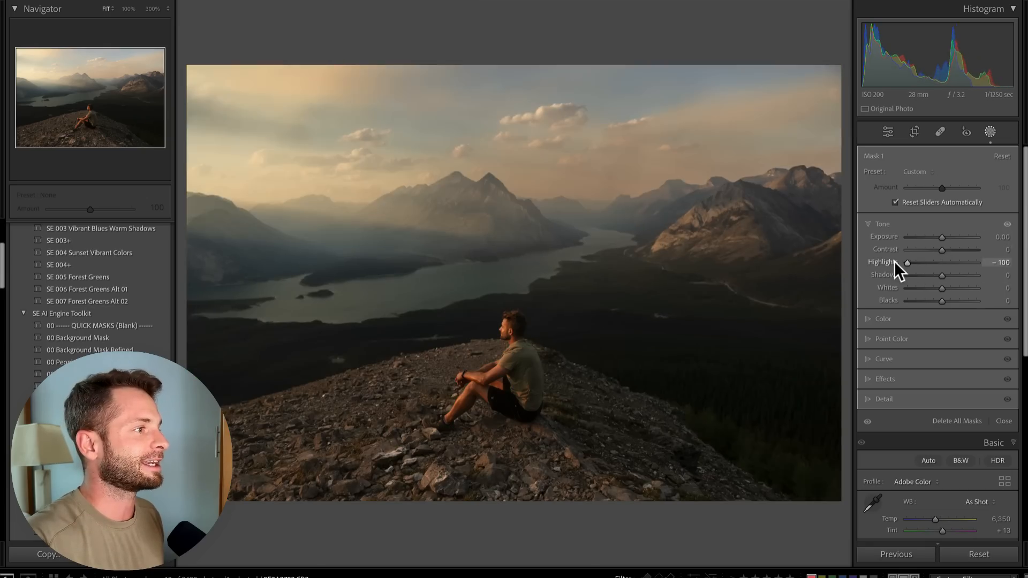
Set the background mask's Exposure to -0.11 and open the AI Engine Toolkit preset group
left_click_drag(941, 237, 940, 233)
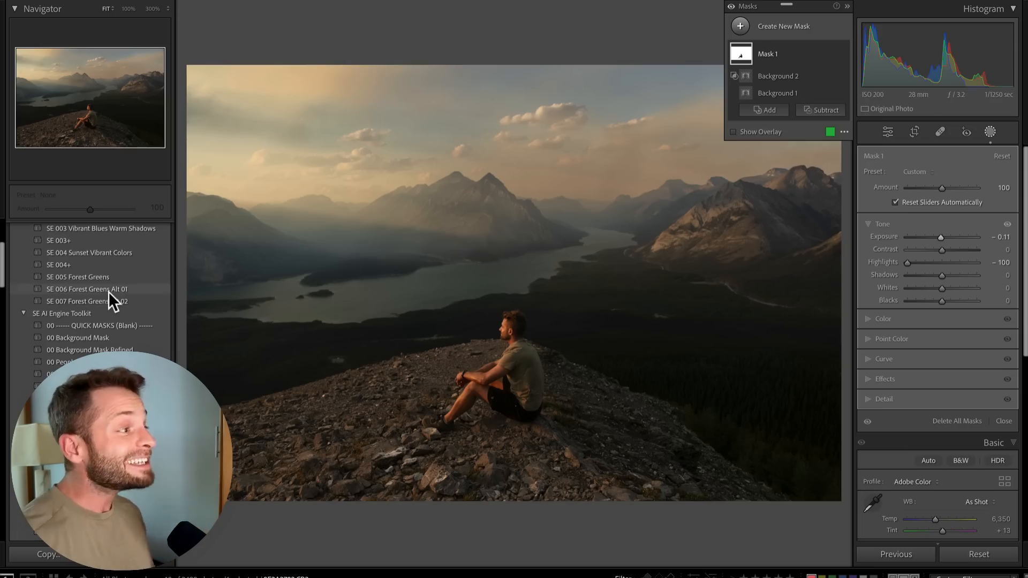
scroll(98, 310, "up", 5)
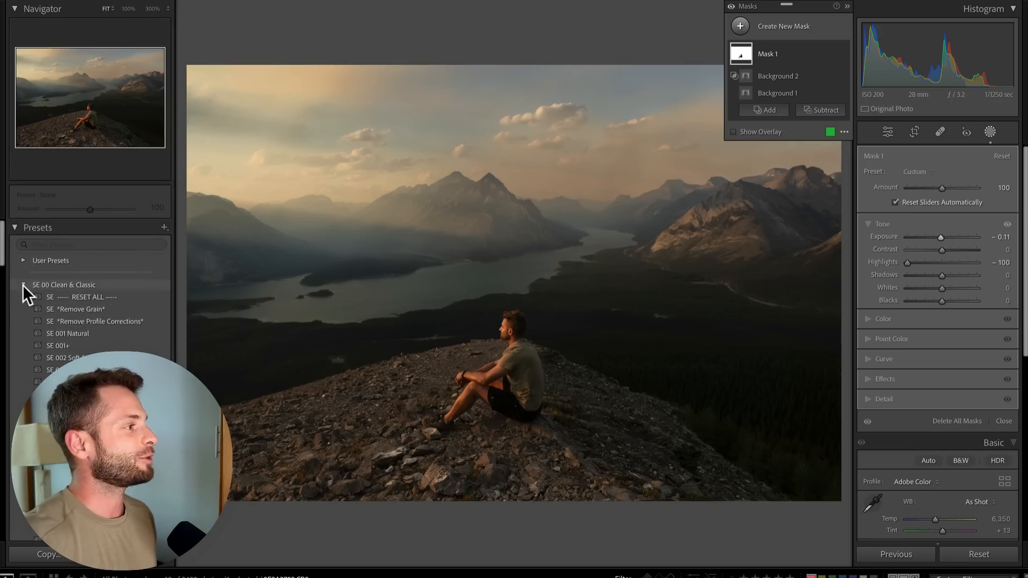
left_click(22, 285)
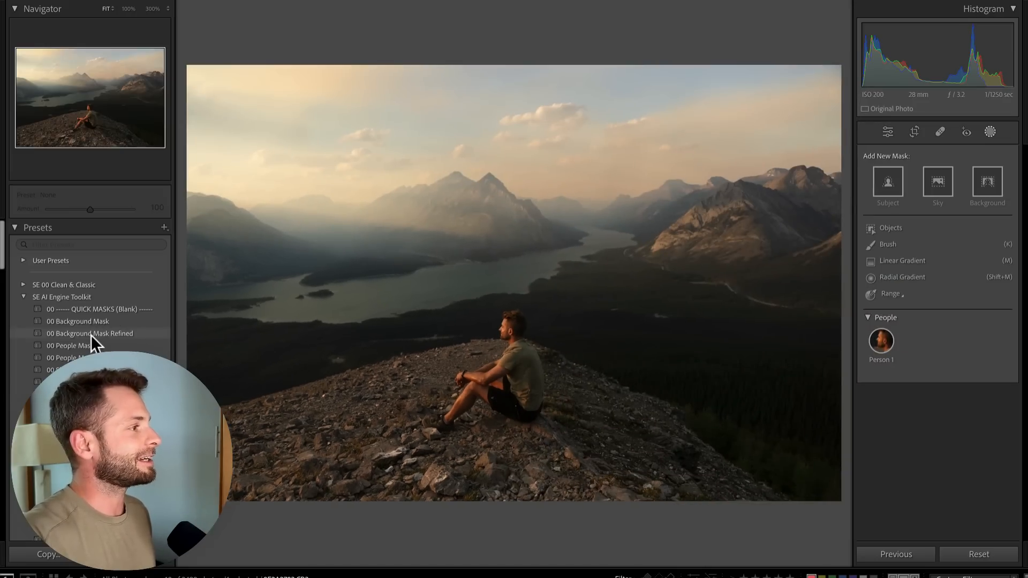
Apply the 00 Background Mask Refined preset, compare it with 00 Background Mask, and reapply the refined preset
left_click(455, 150)
left_click(780, 56)
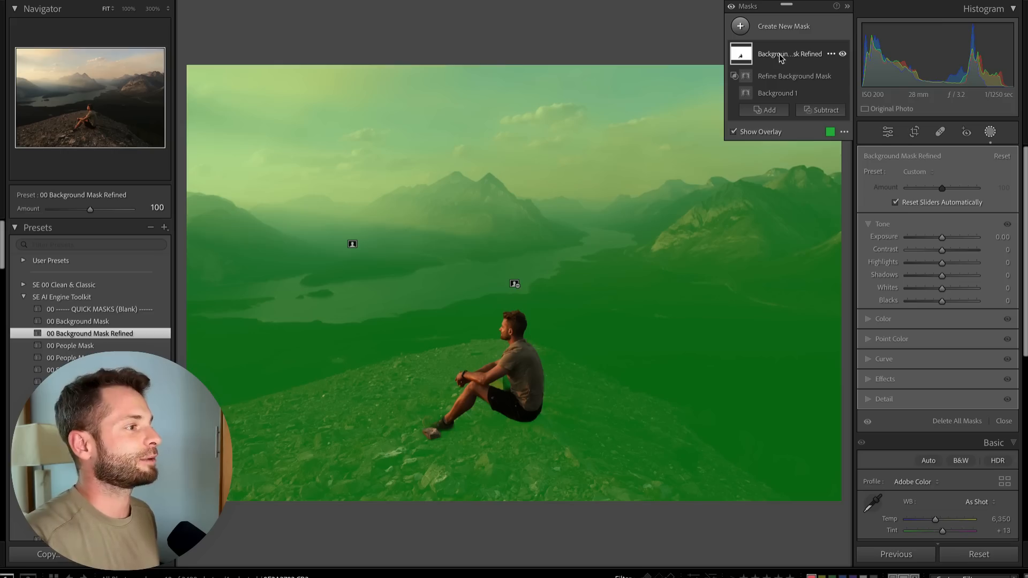
left_click(90, 324)
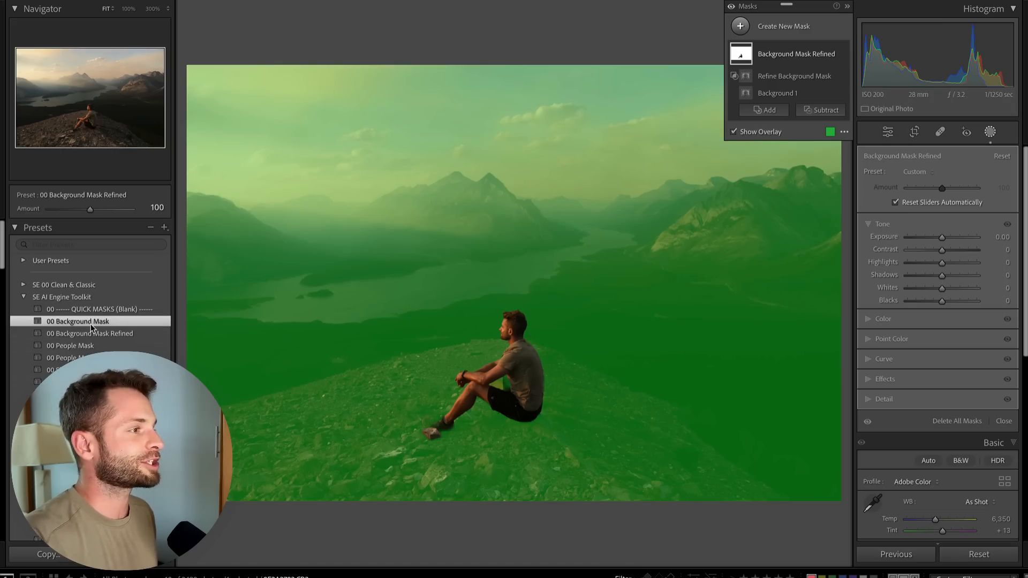
left_click(777, 59)
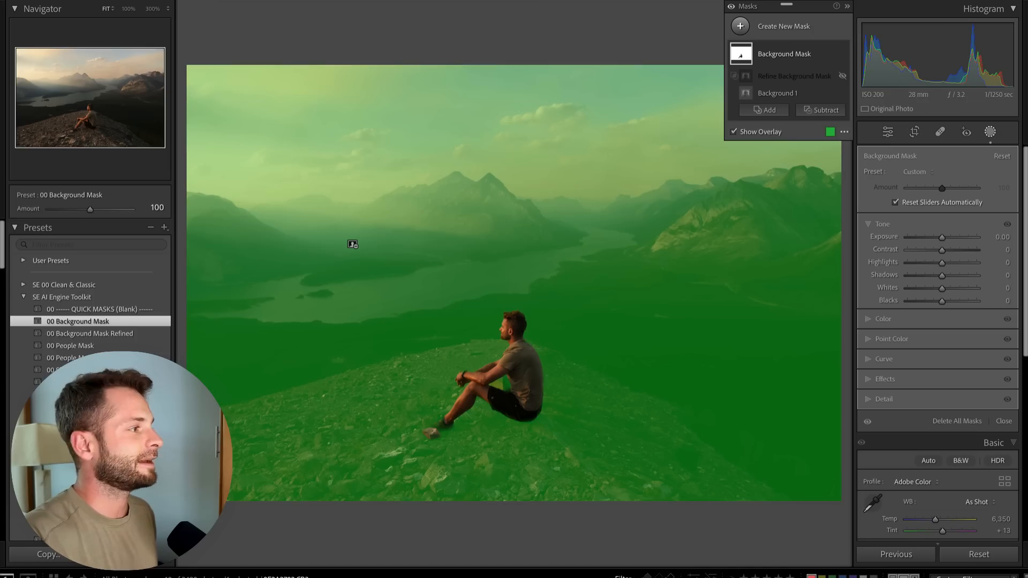
left_click(85, 334)
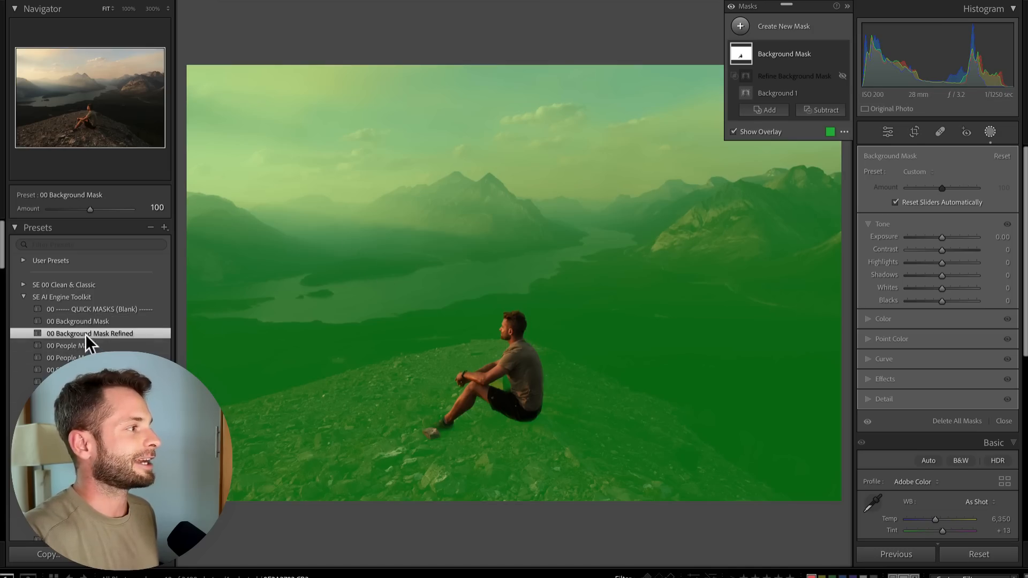
left_click(788, 54)
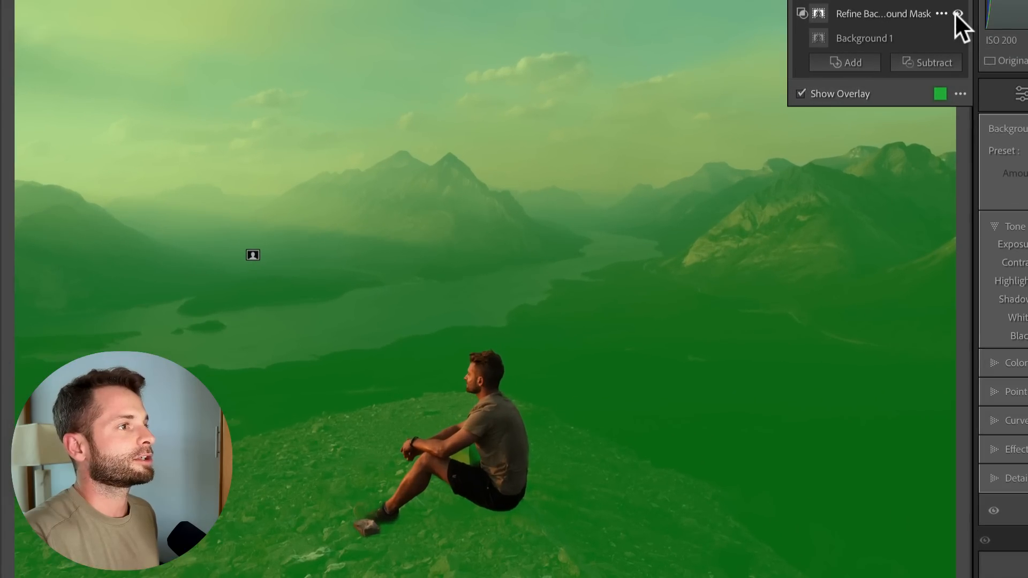
Toggle the Refine Background Mask component's visibility repeatedly to compare the mask with and without it
left_click(917, 35)
left_click(917, 35)
left_click(918, 35)
left_click(958, 15)
left_click(959, 15)
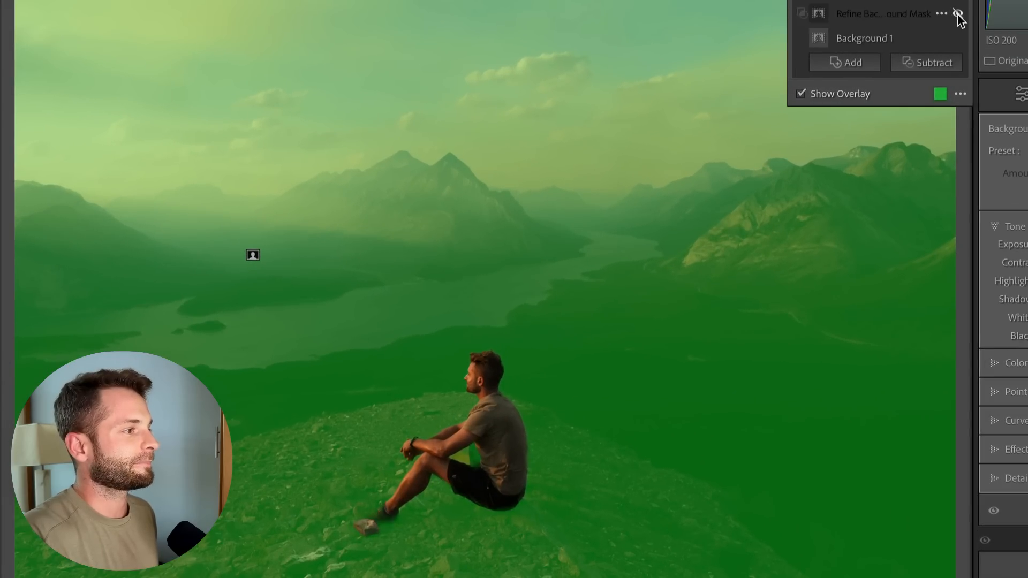
left_click(958, 16)
left_click(958, 16)
left_click(958, 15)
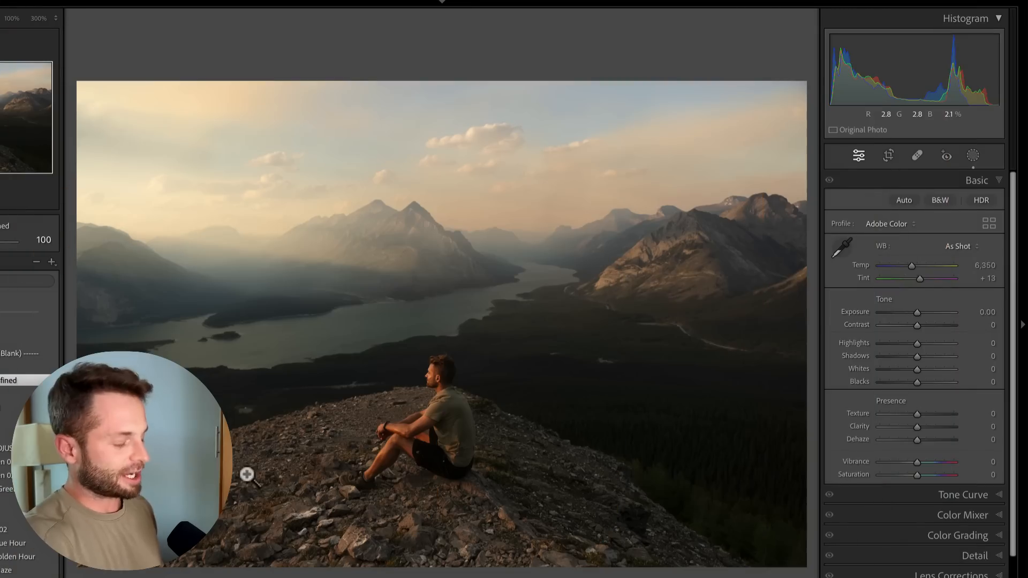
Create a new Select Sky mask on the photo
key("k")
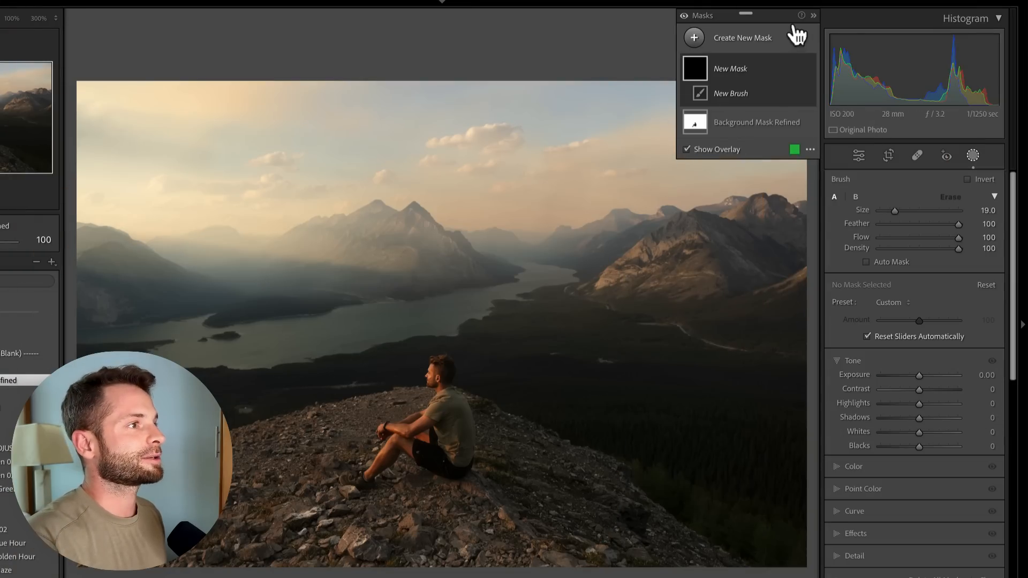
left_click(738, 37)
left_click(767, 76)
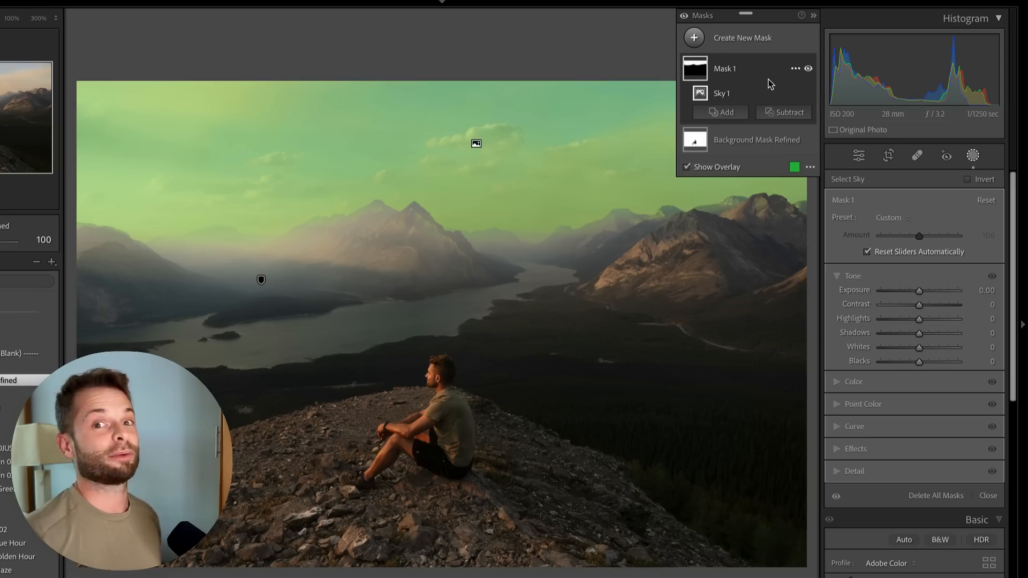
Rename the new sky mask as Se;ect Sky refind
double_click(732, 68)
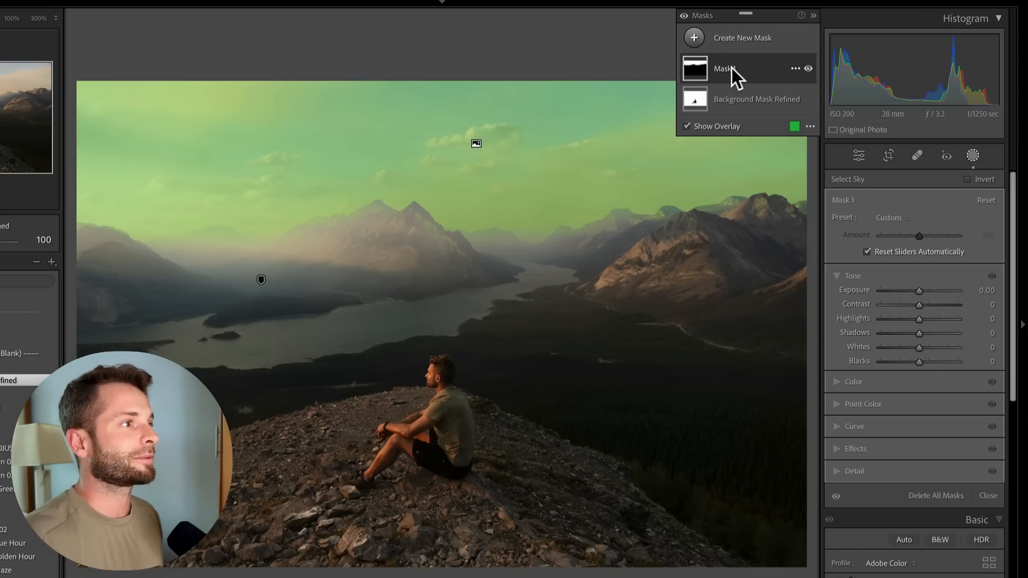
type("See")
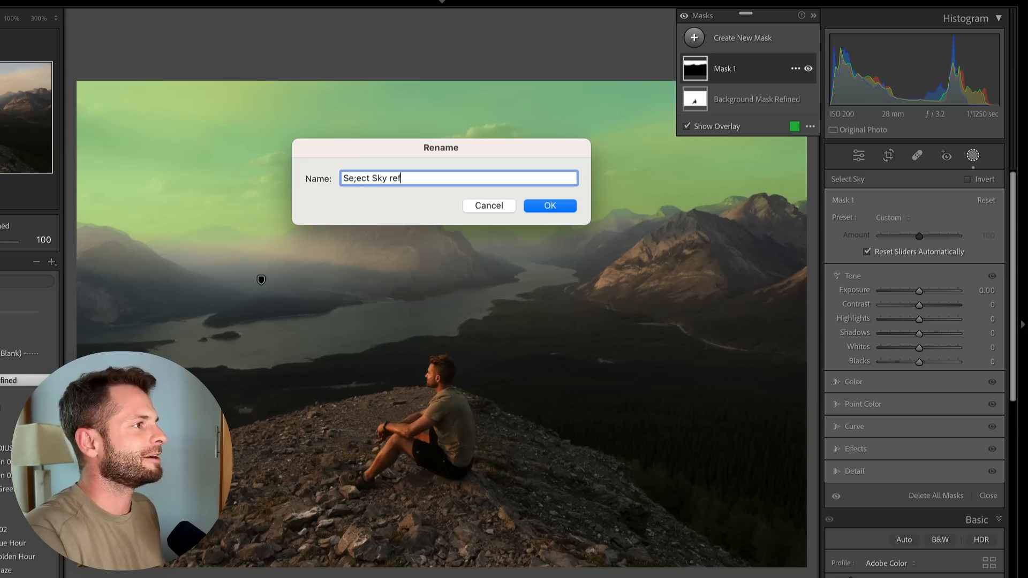
left_click(555, 205)
mouse_move(744, 69)
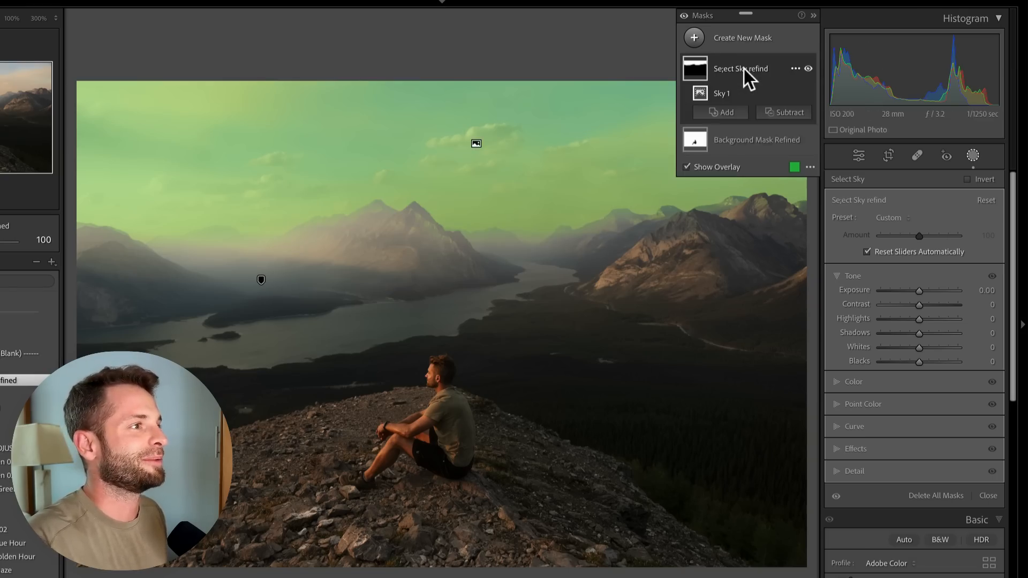
double_click(718, 92)
type("Re")
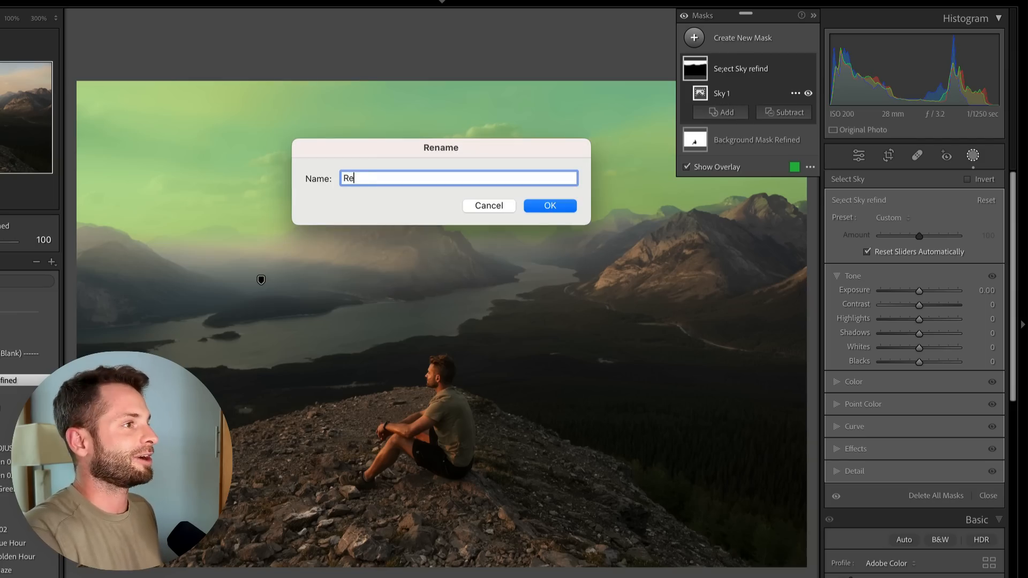
left_click(488, 206)
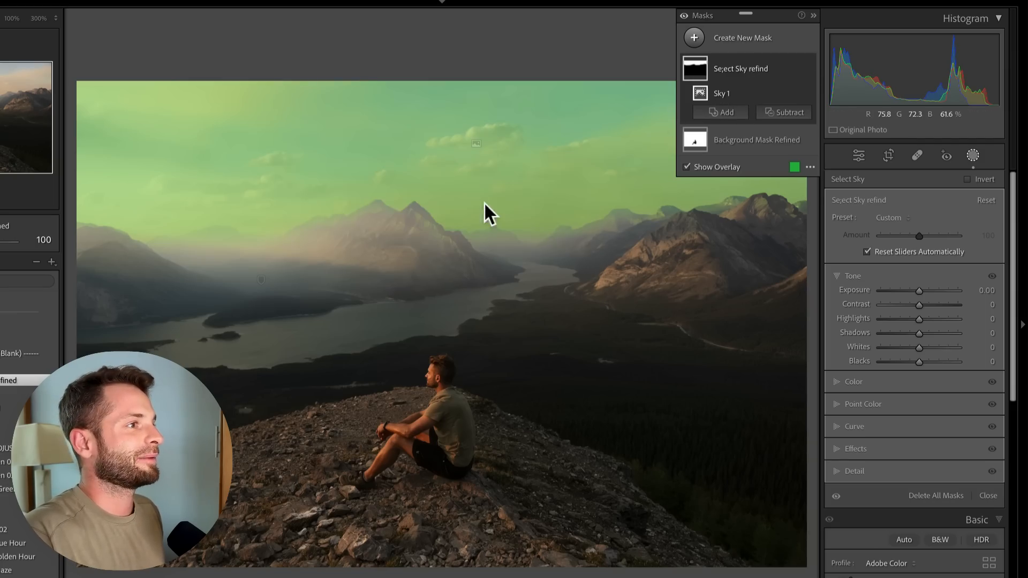
Subtract another Select Sky from the mask and rename that component Refine Sky
left_click(779, 113)
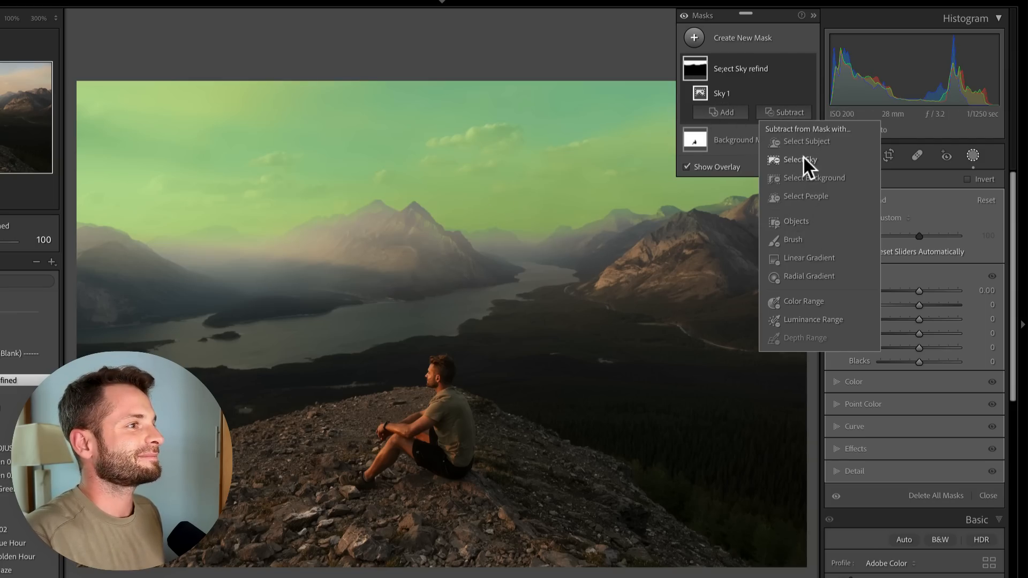
left_click(805, 159)
double_click(721, 93)
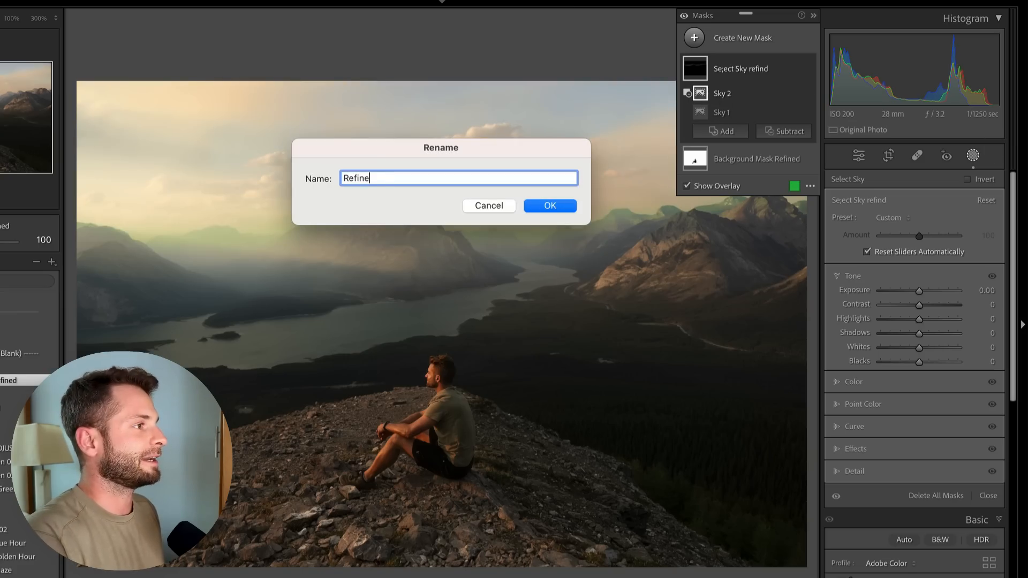
type("Refine Sky")
key("Return")
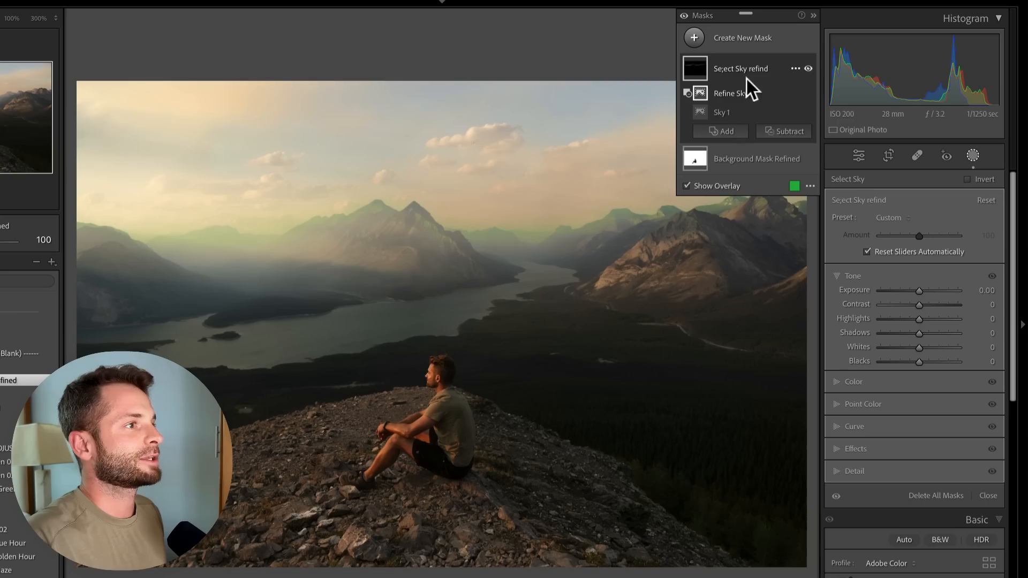
Invert the subtracted Refine Sky component
left_click(795, 93)
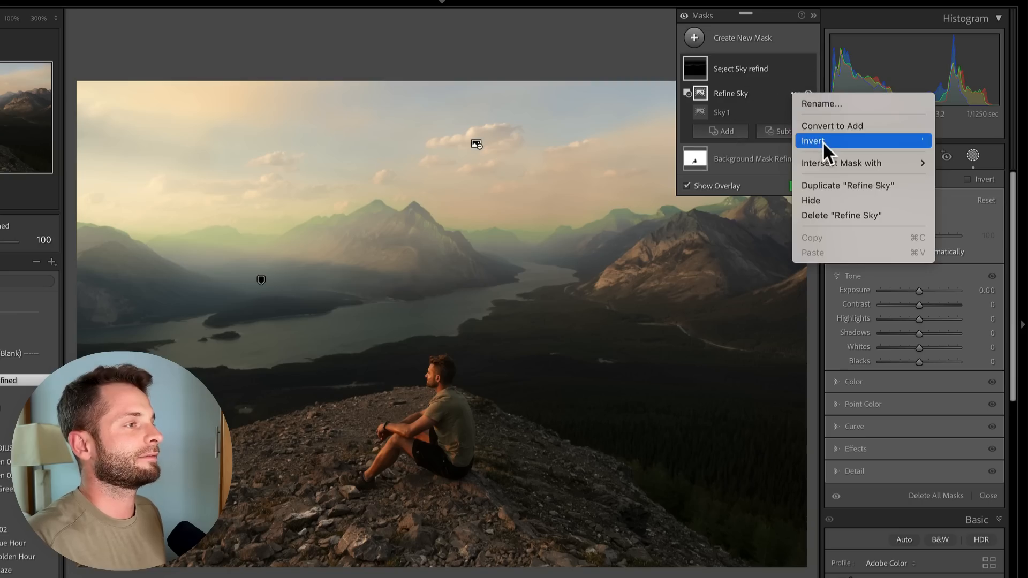
left_click(822, 142)
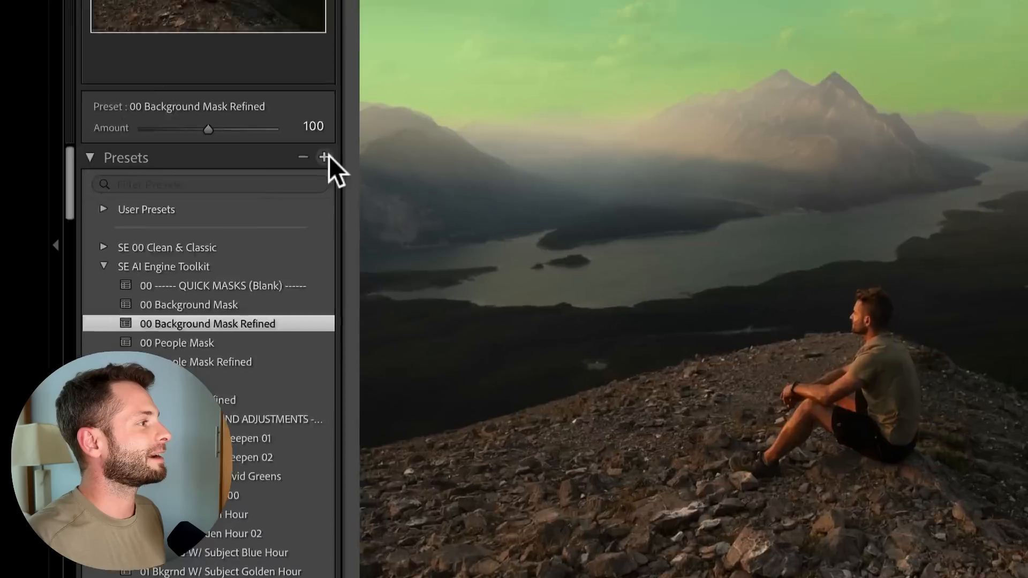
left_click(53, 262)
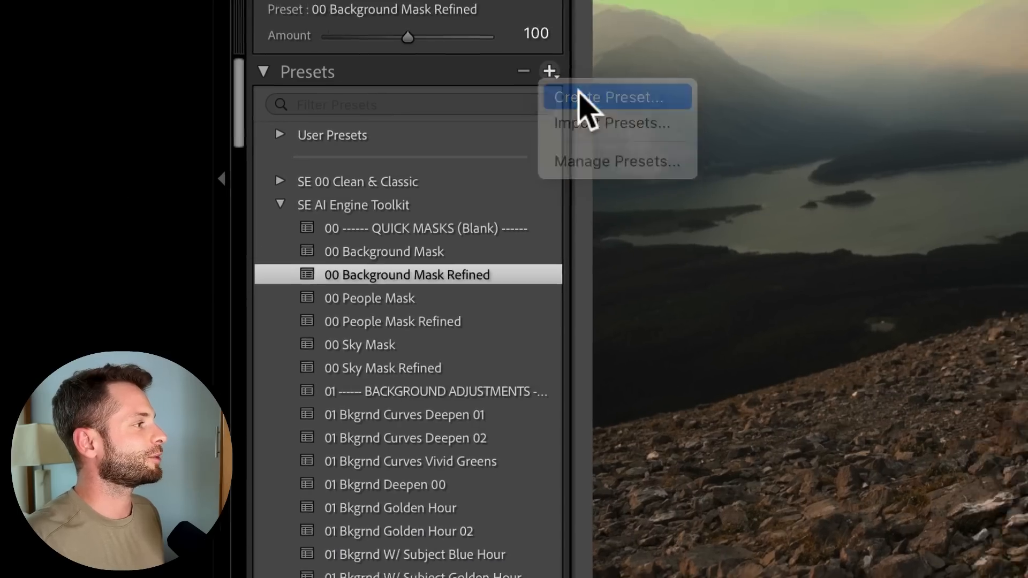
left_click(579, 96)
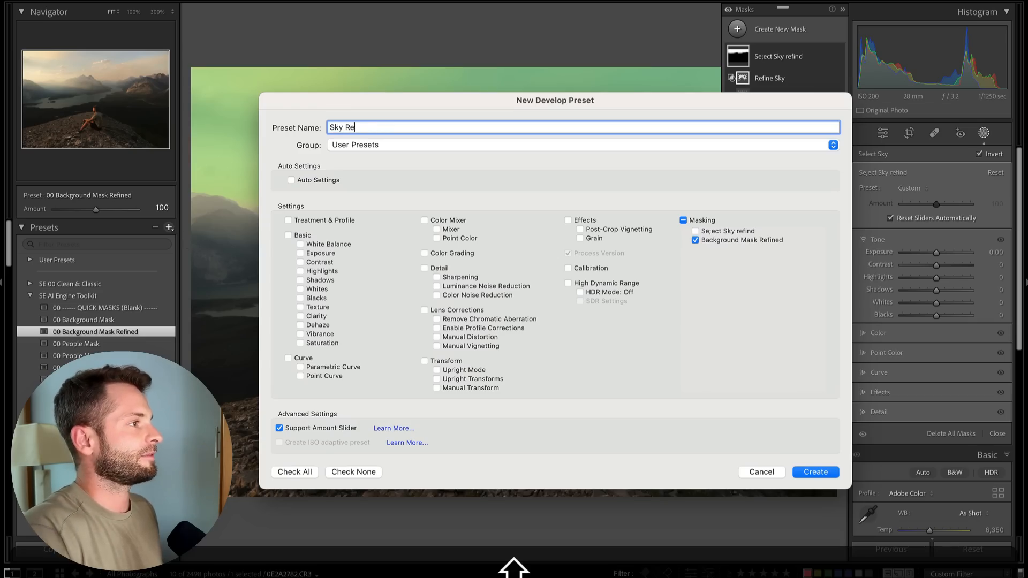
left_click(368, 147)
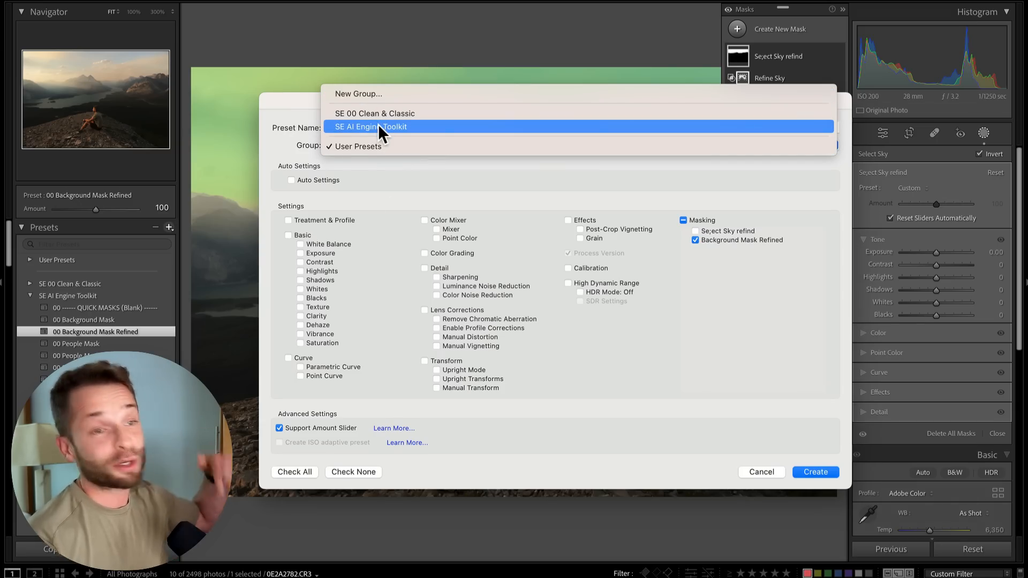
left_click(721, 367)
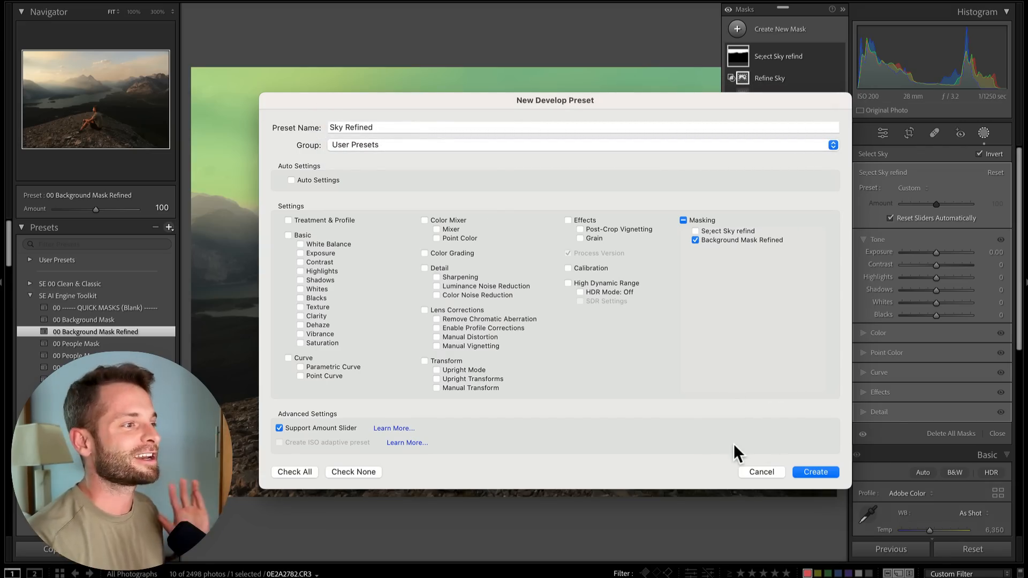
left_click(761, 472)
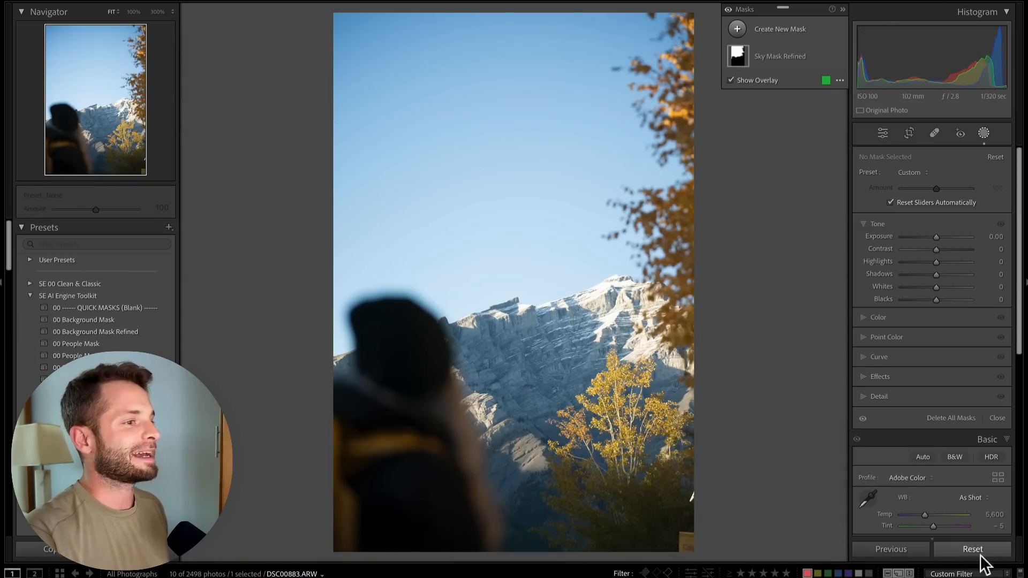
left_click(979, 544)
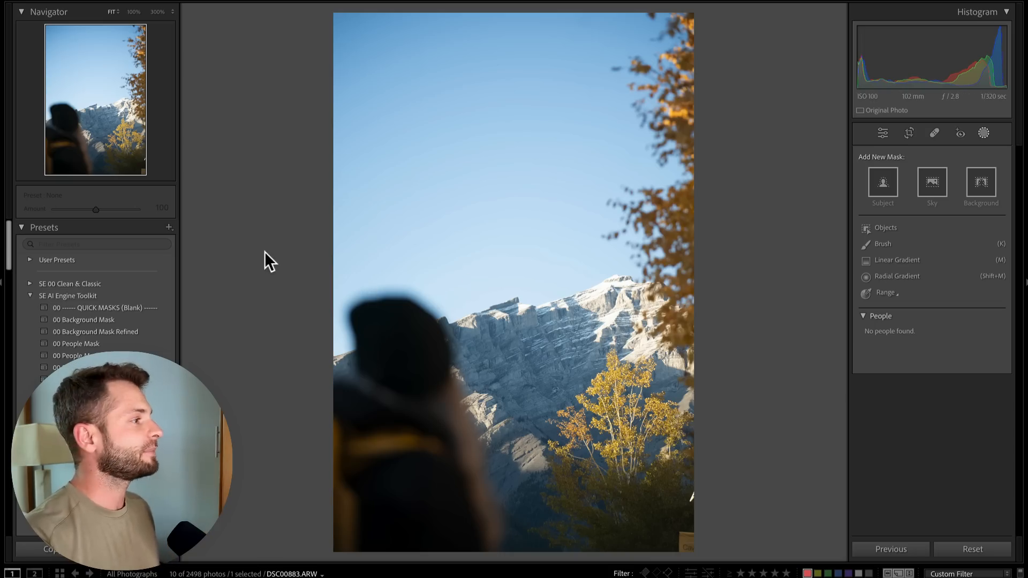
left_click(89, 355)
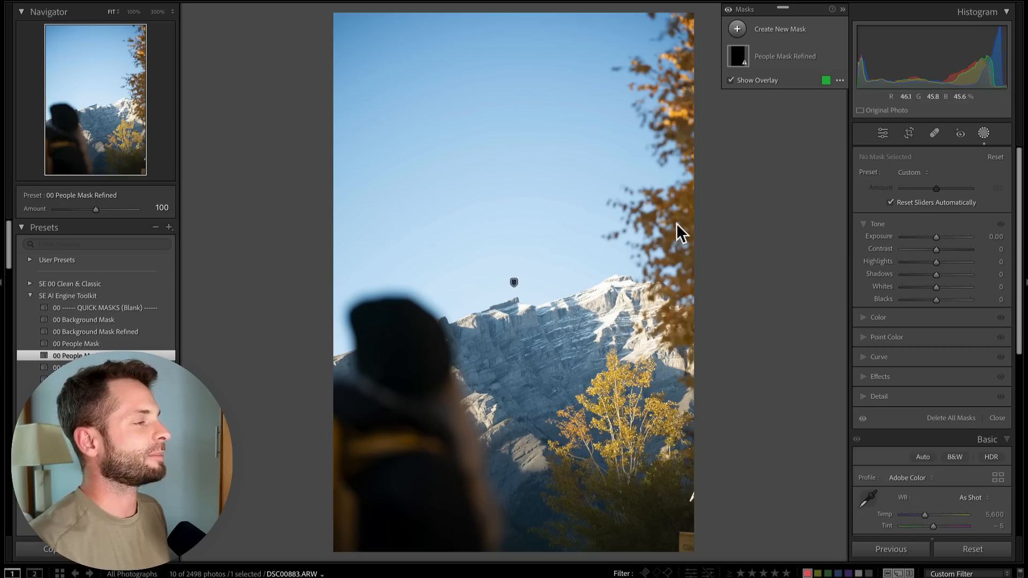
left_click(773, 55)
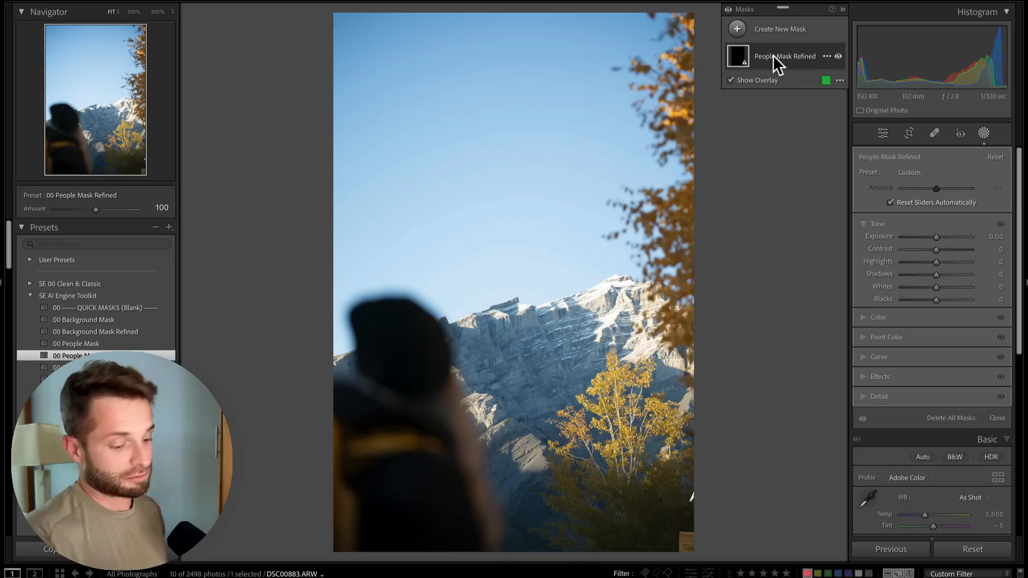
key("BackSpace")
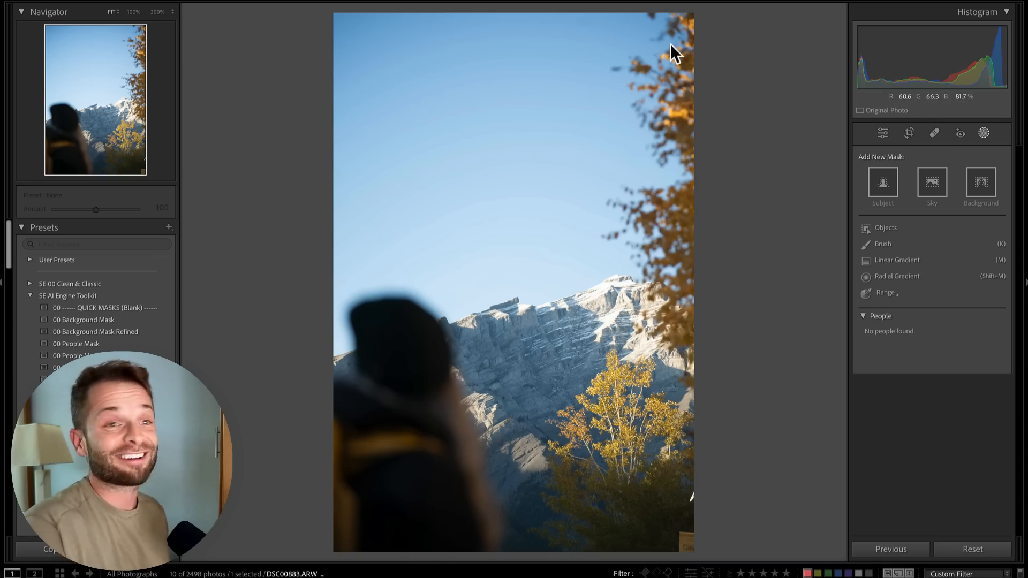
key("k")
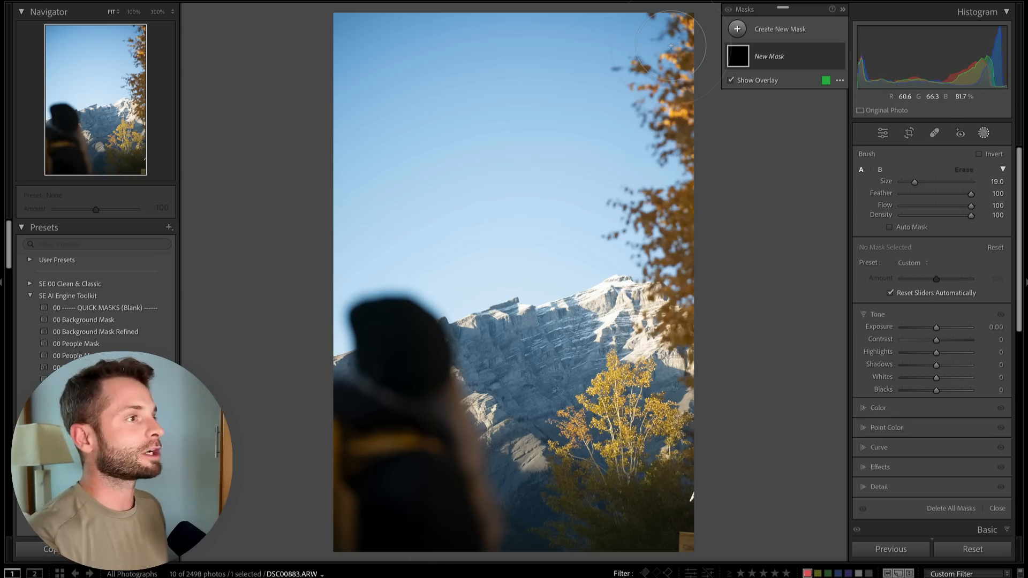
Apply the 00 Sky Mask Refined preset to the mountain photo and set its Exposure to -2.02 and Highlights to -78
left_click(86, 380)
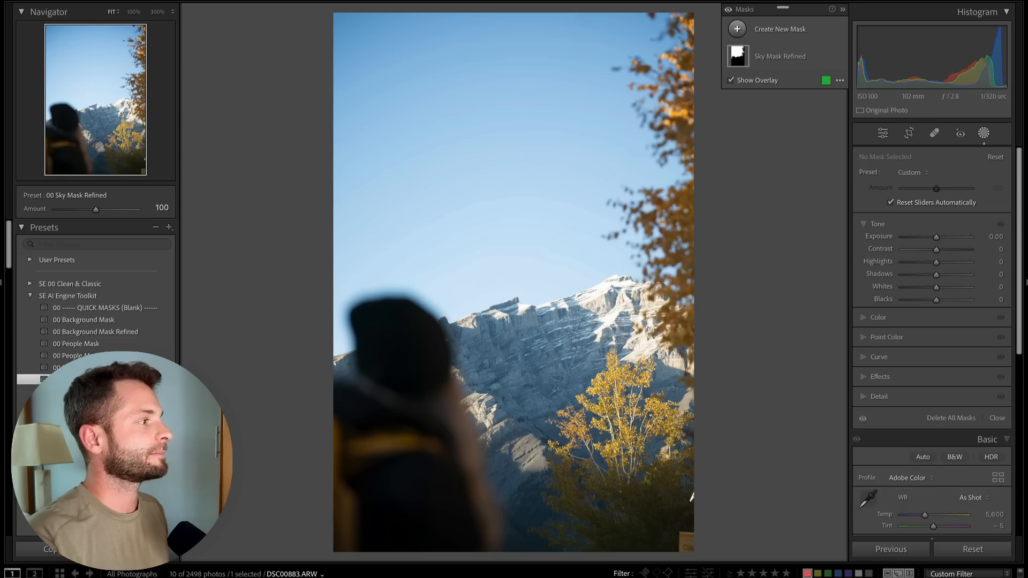
left_click(771, 53)
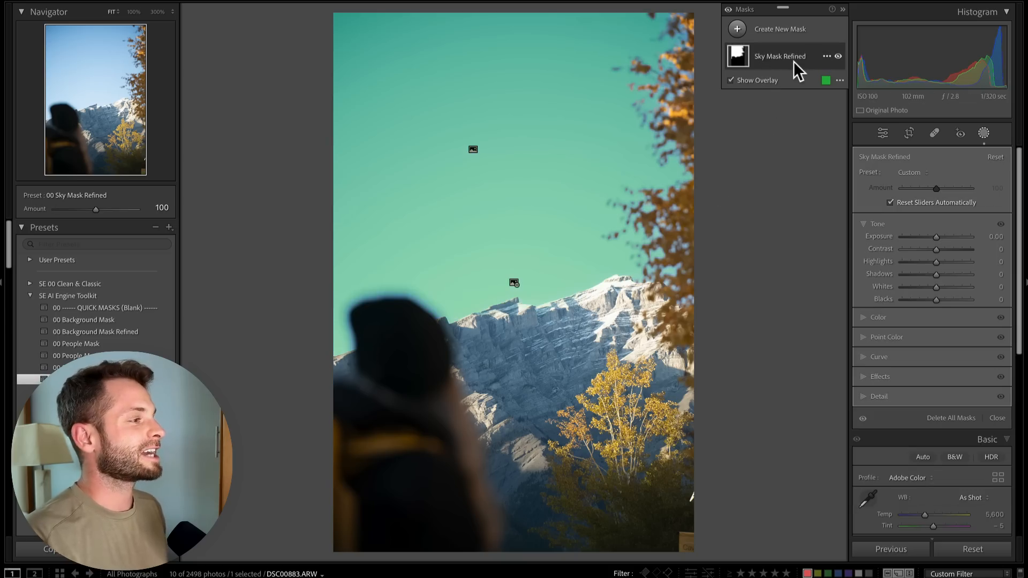
left_click(809, 55)
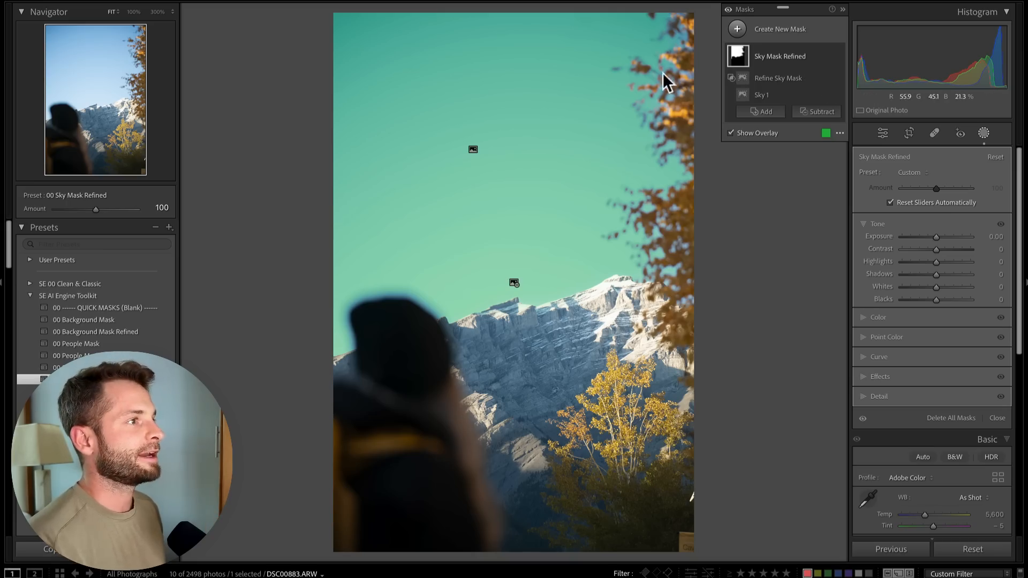
left_click_drag(922, 237, 919, 236)
left_click(909, 262)
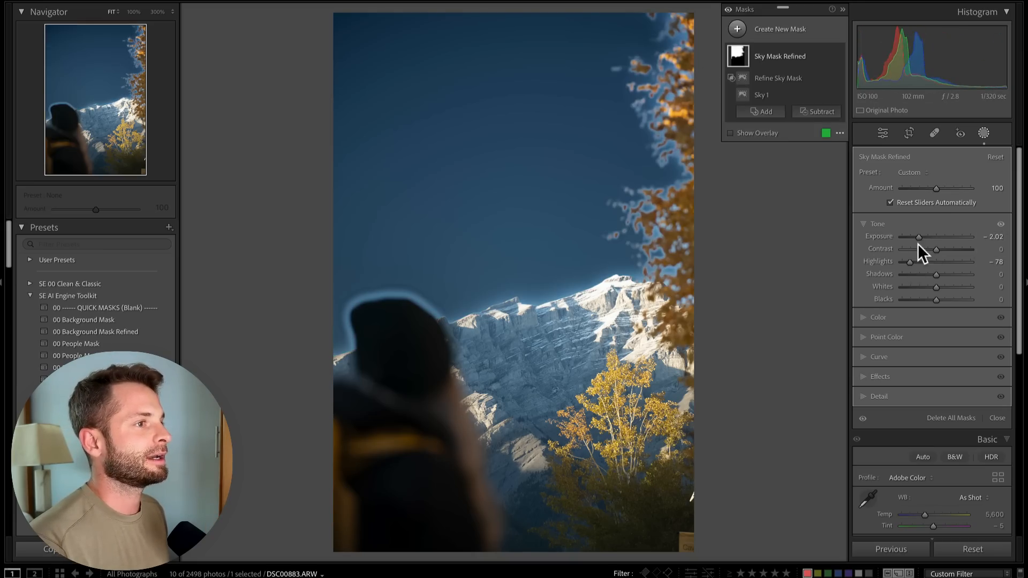
Reset the sky mask's Exposure to 0.00 and zoom in on the tree edge against the sky
double_click(917, 234)
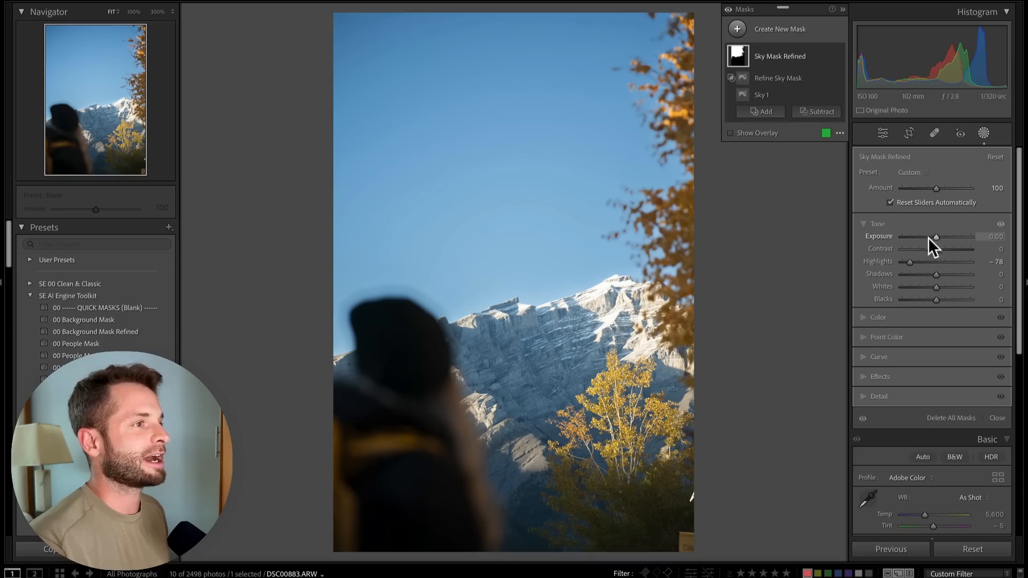
left_click(658, 101)
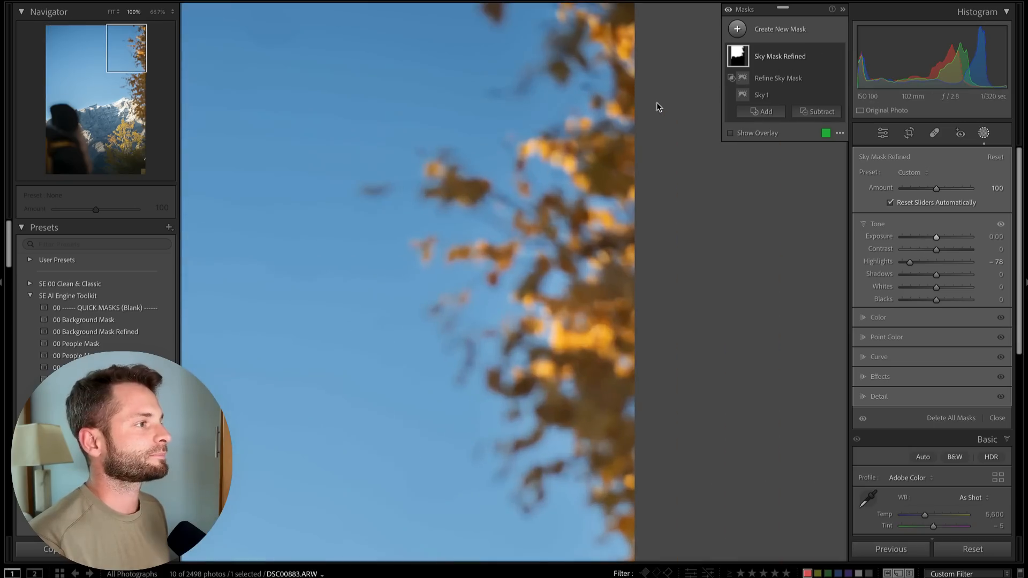
left_click_drag(102, 66, 144, 57)
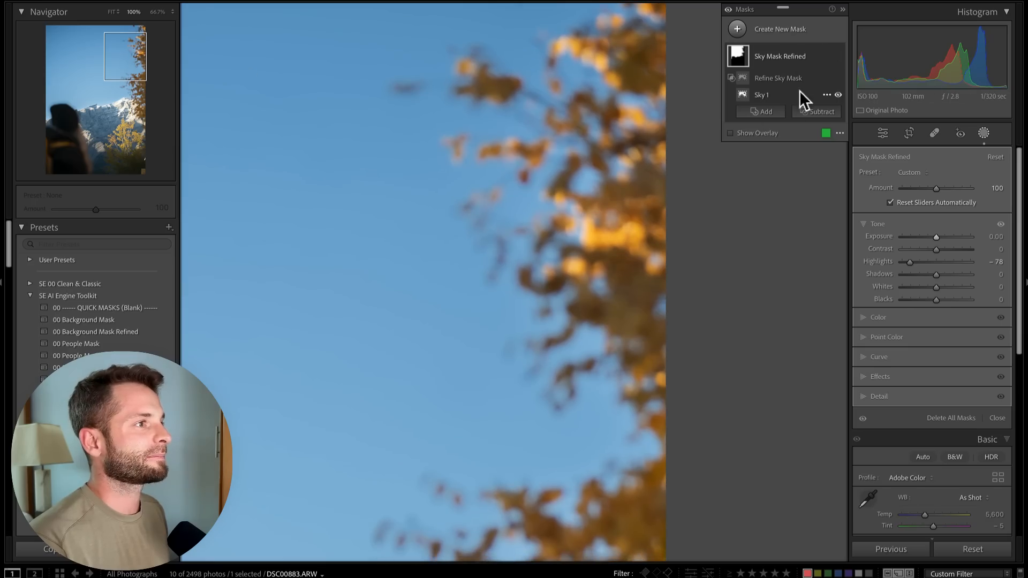
Toggle the Refine Sky Mask component's visibility on and off to compare the mask edge
left_click(836, 77)
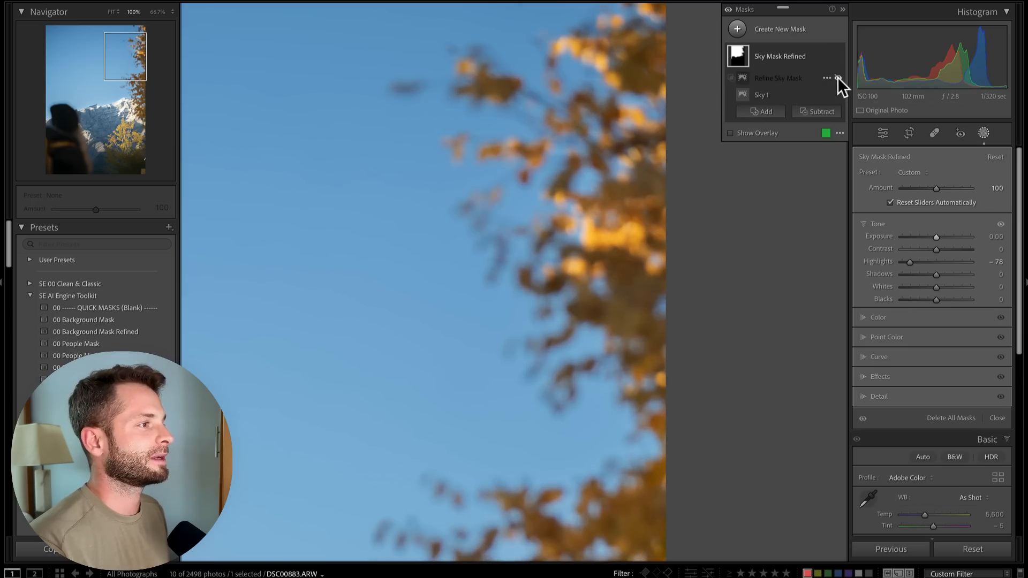
left_click(837, 77)
left_click(837, 77)
left_click(837, 77)
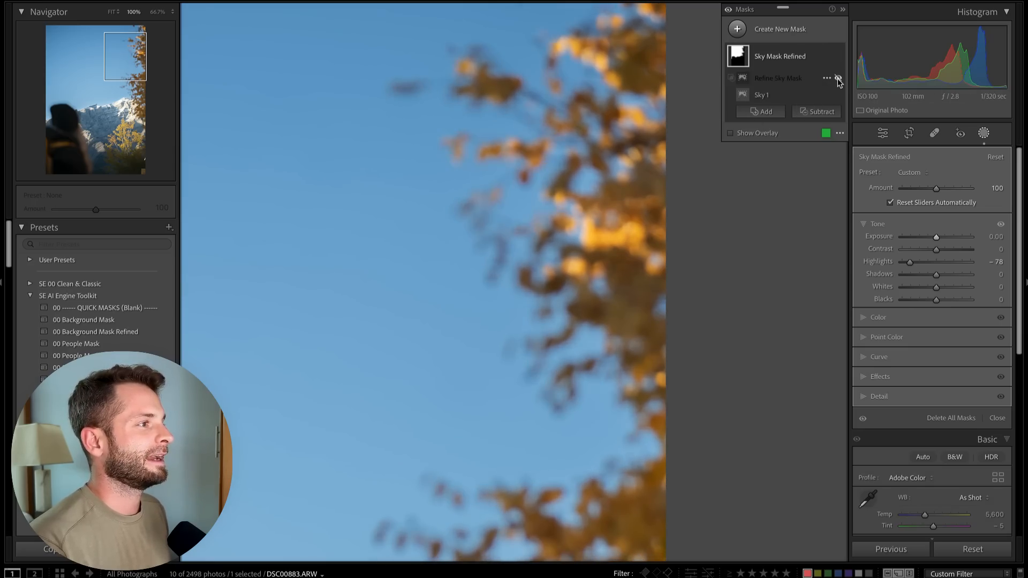
left_click(837, 78)
Set the sky mask's Exposure to -4.00 and toggle the Refine Sky Mask component repeatedly to compare the edge
left_click_drag(921, 237, 894, 236)
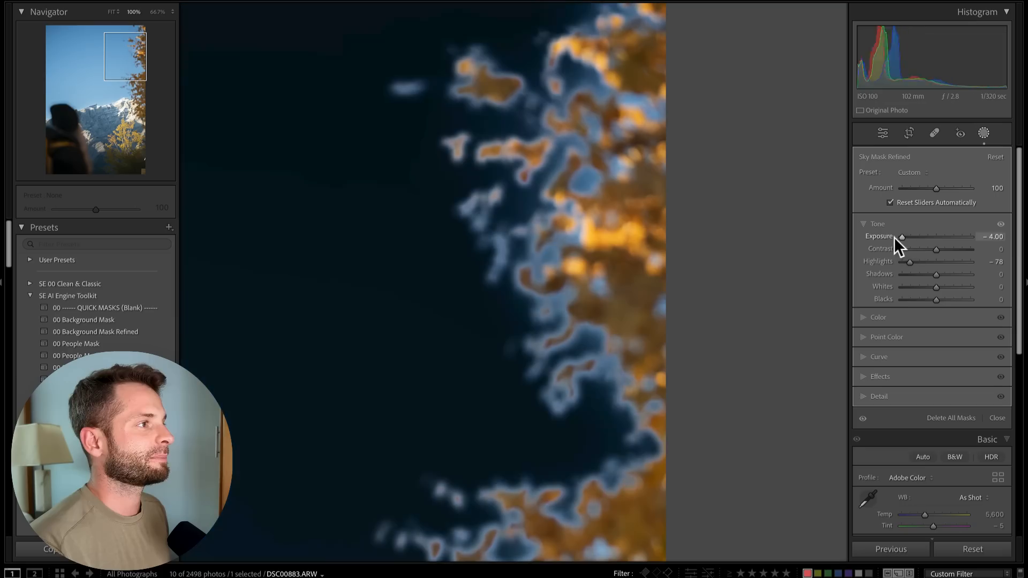
left_click(837, 77)
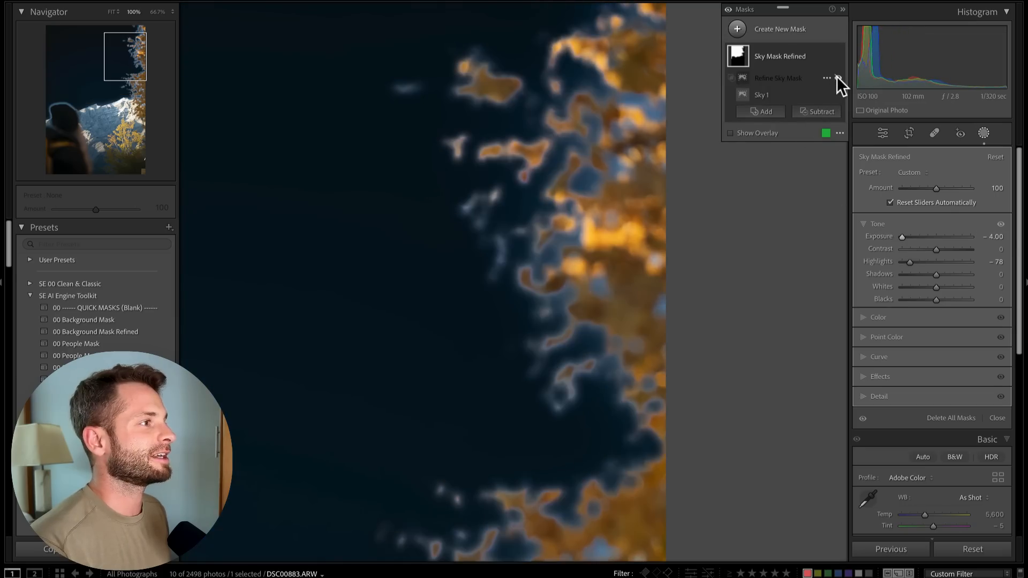
left_click(838, 78)
left_click(837, 78)
left_click(837, 78)
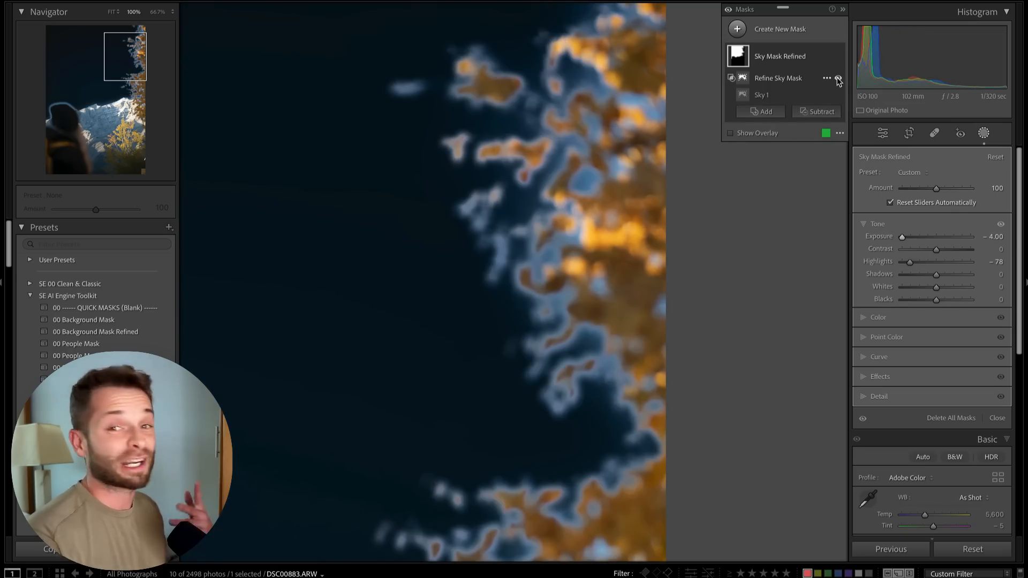
left_click(837, 78)
left_click(837, 77)
left_click(837, 78)
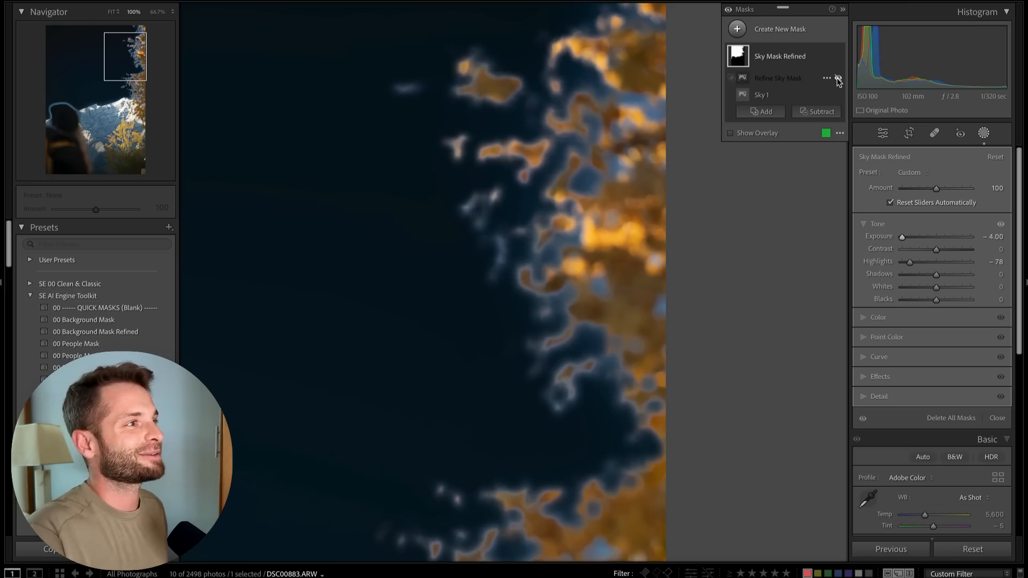
left_click(837, 77)
left_click(837, 78)
left_click(837, 78)
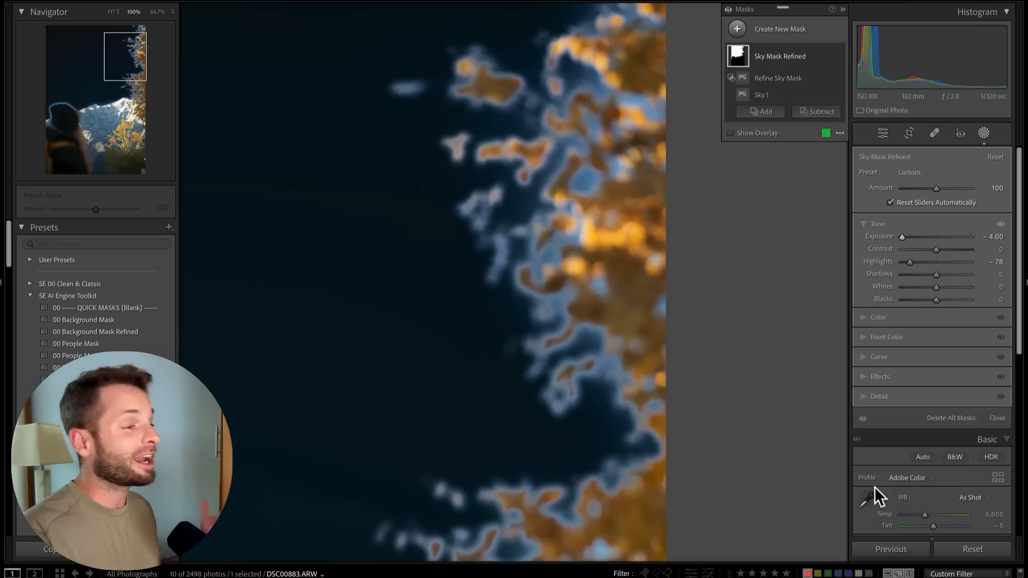
Reset the photo's develop settings and zoom out
left_click(973, 549)
key("ctrl+minus")
key("ctrl+minus")
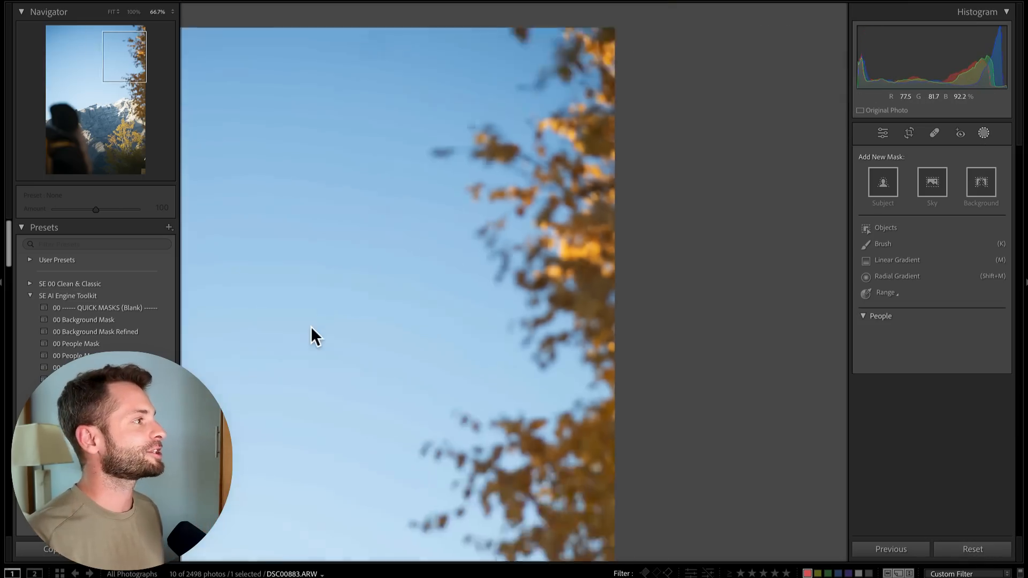
Apply the 00 Background Mask preset and toggle the Refine Background Mask component's visibility to compare
left_click(95, 318)
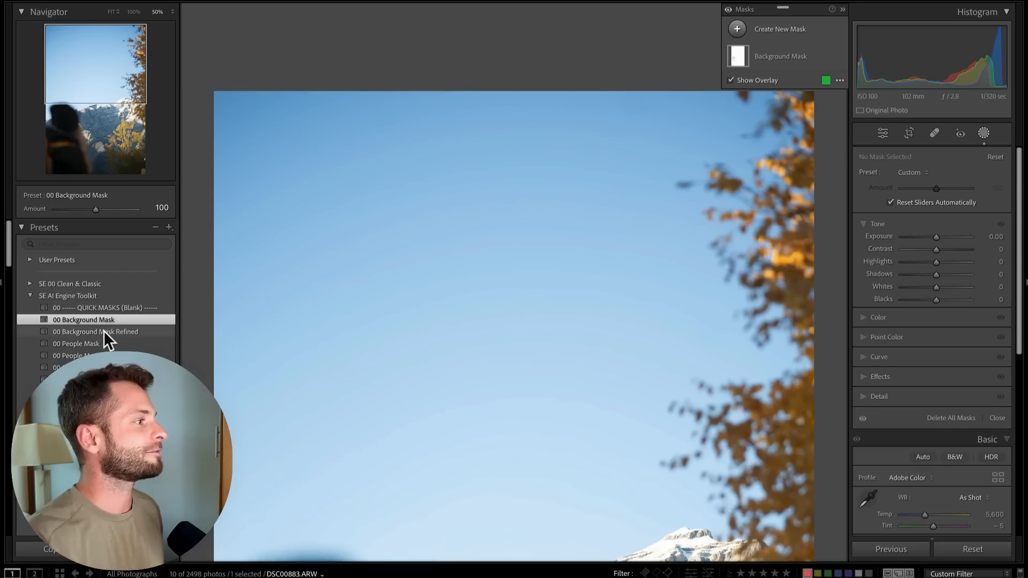
left_click(773, 52)
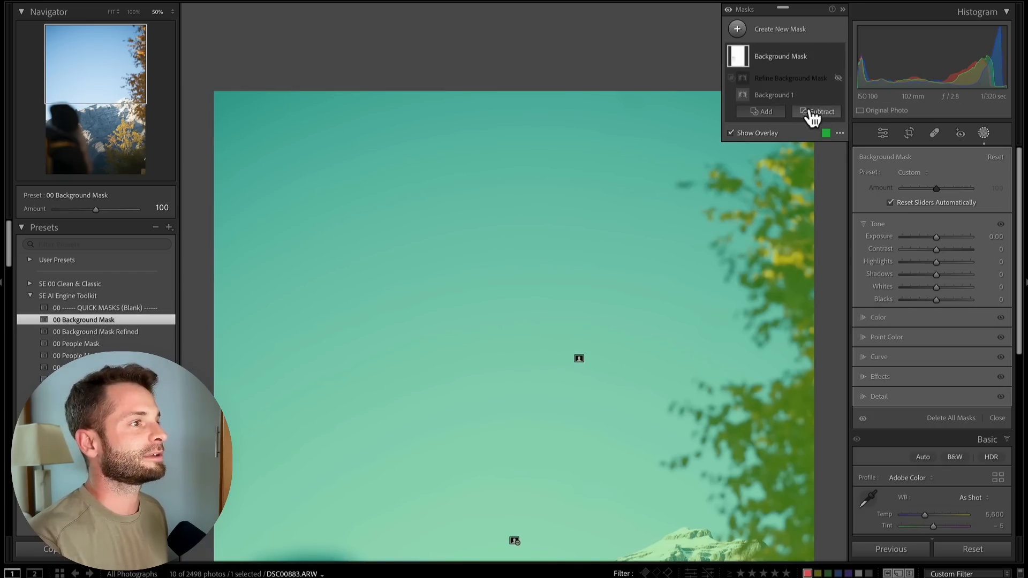
left_click(838, 78)
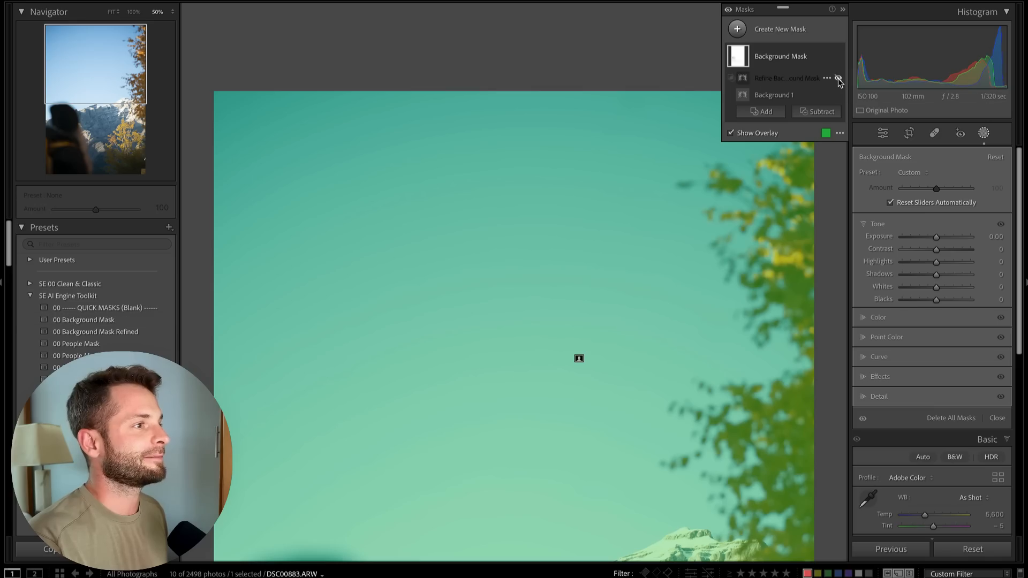
left_click(839, 78)
left_click(839, 78)
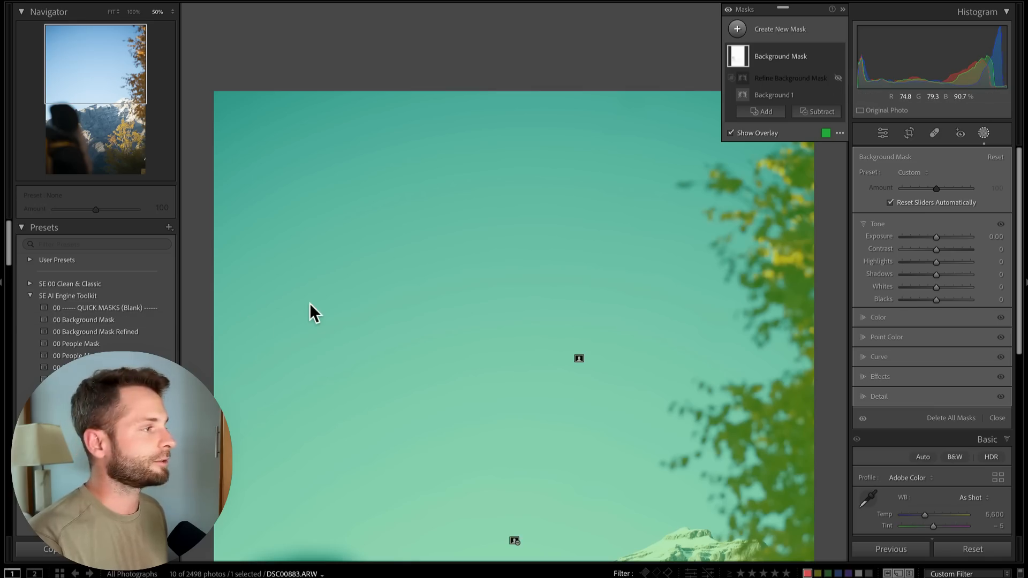
Move to the next photo, the couple in the vineyard
key("Return")
key("Right")
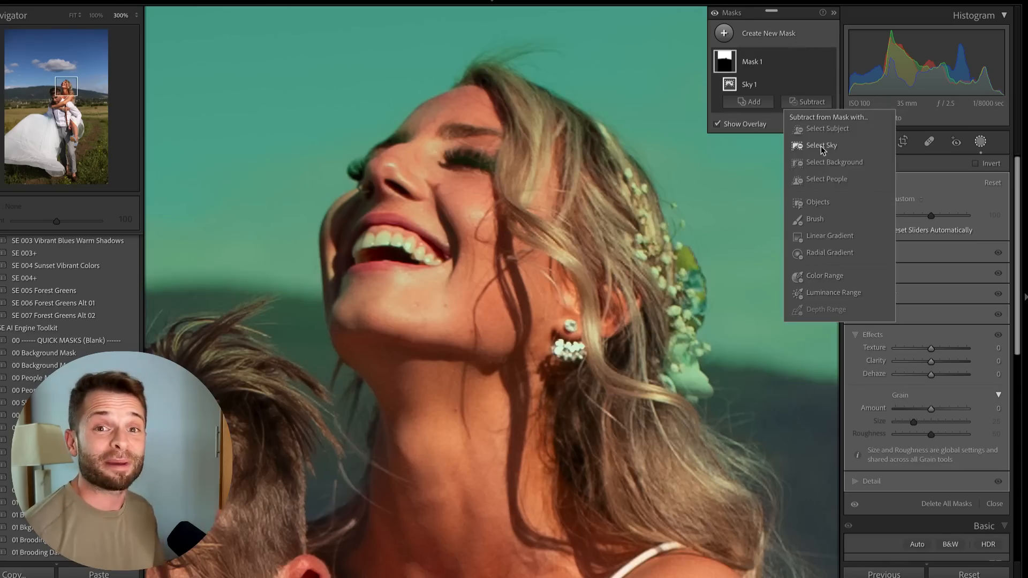
left_click(815, 84)
left_click(836, 127)
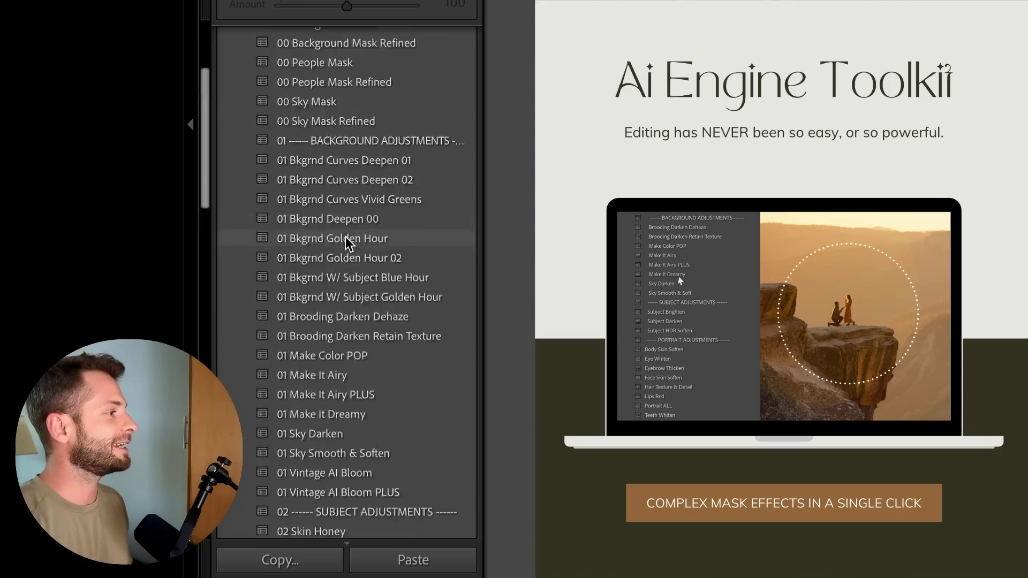
Apply the 01 Bkgrnd Deepen 00 preset from the AI Engine Toolkit to the vineyard photo
scroll(96, 354, "down", 5)
scroll(345, 241, "down", 10)
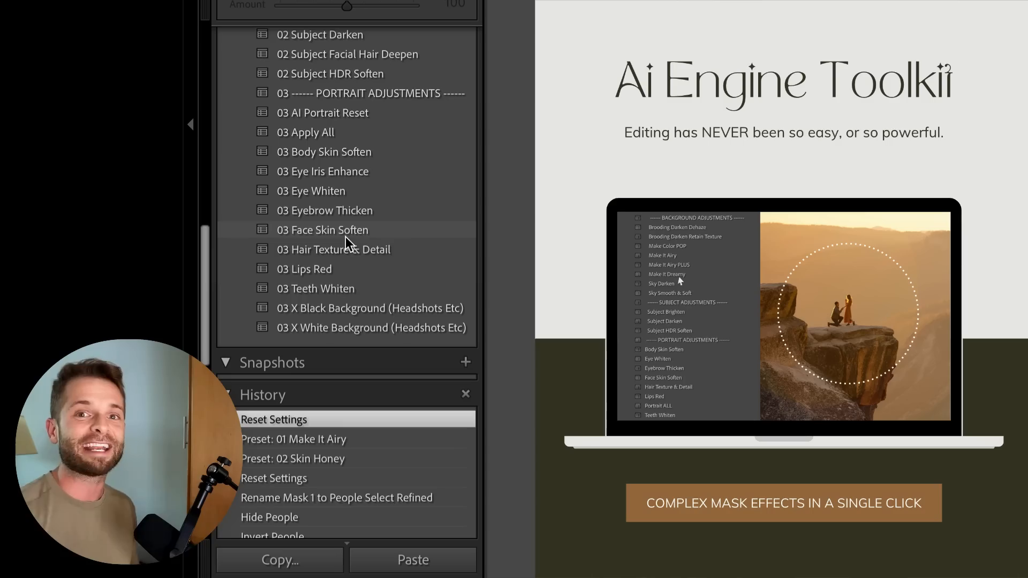
scroll(310, 76, "up", 6)
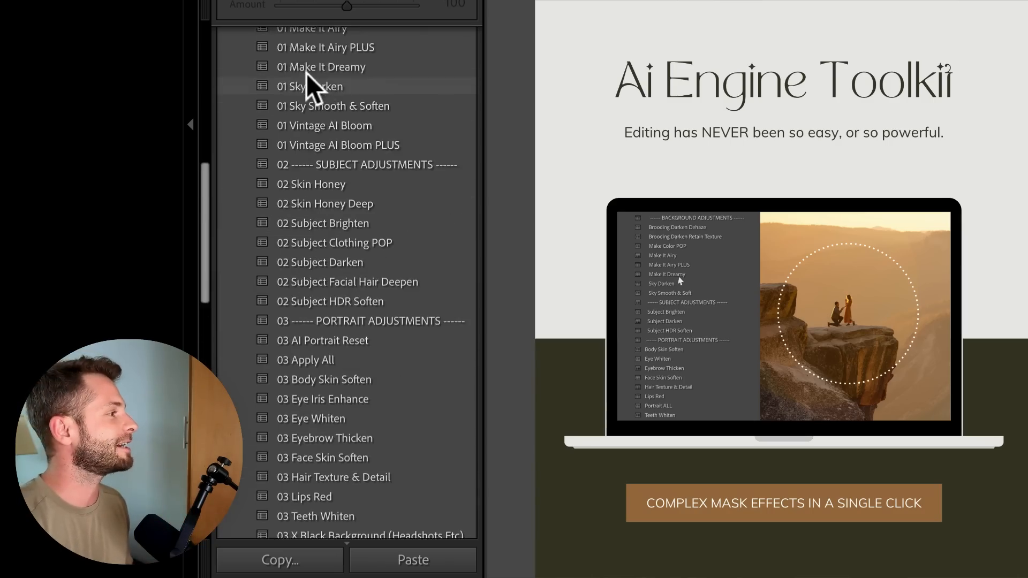
scroll(326, 166, "up", 5)
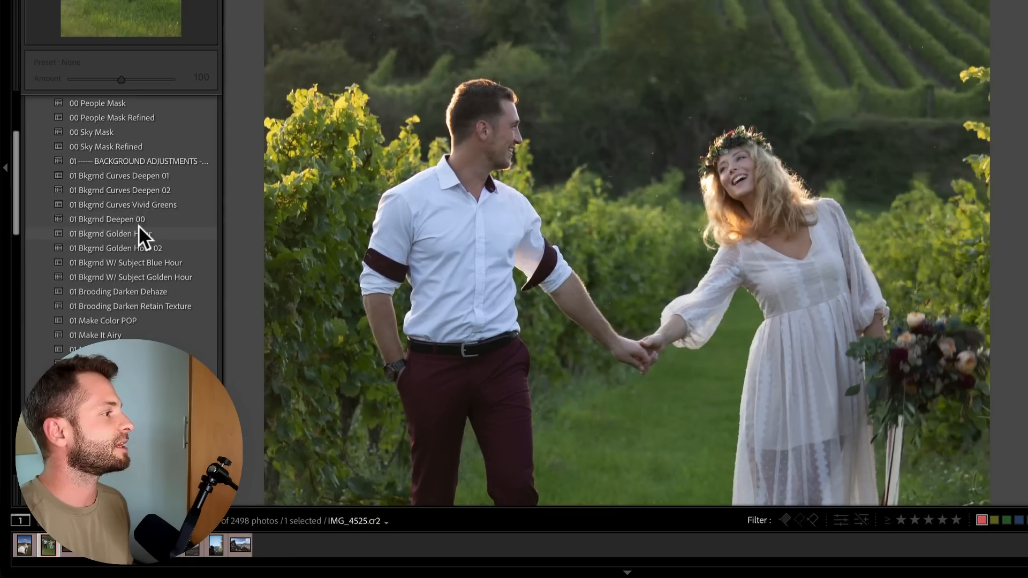
left_click(134, 218)
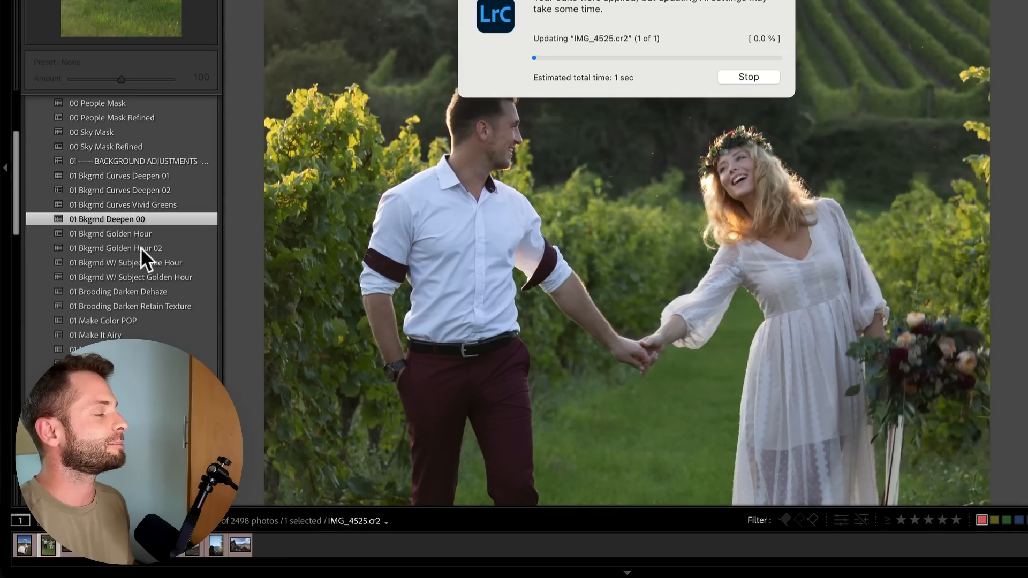
Apply the 01 Sky Smooth & Soften preset to the vineyard photo
scroll(99, 290, "down", 4)
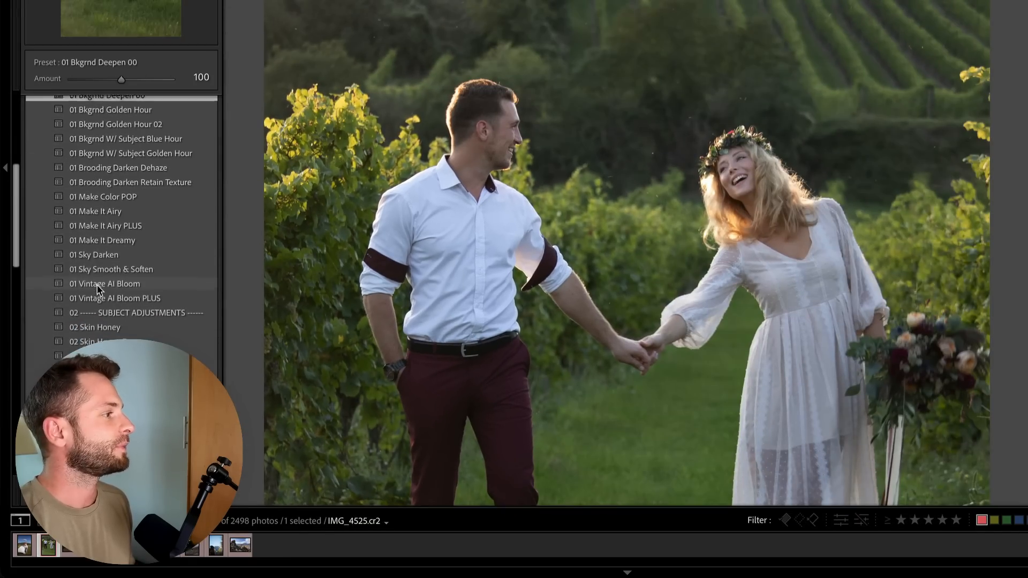
left_click(123, 273)
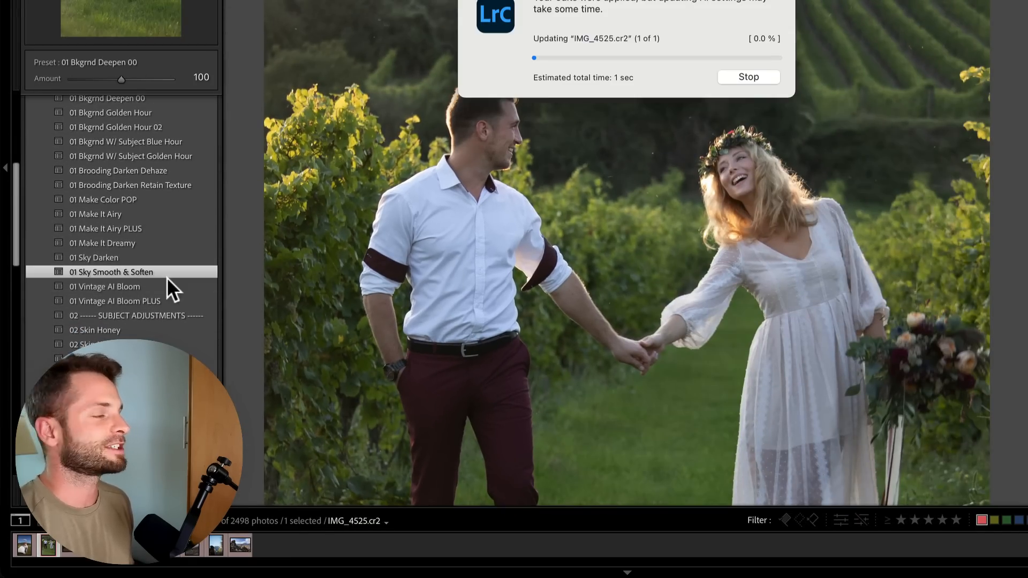